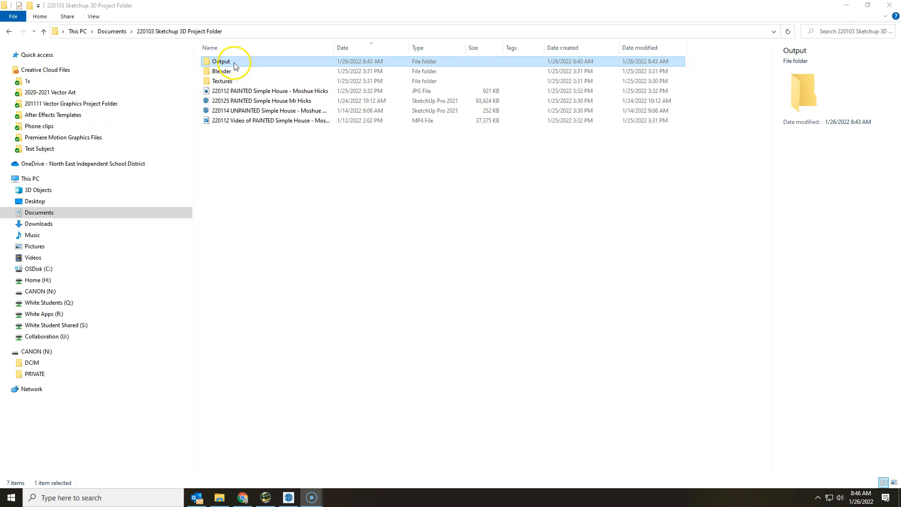
Step: Switch from the project folder to SketchUp and select the whole painted house group
left_click(223, 64)
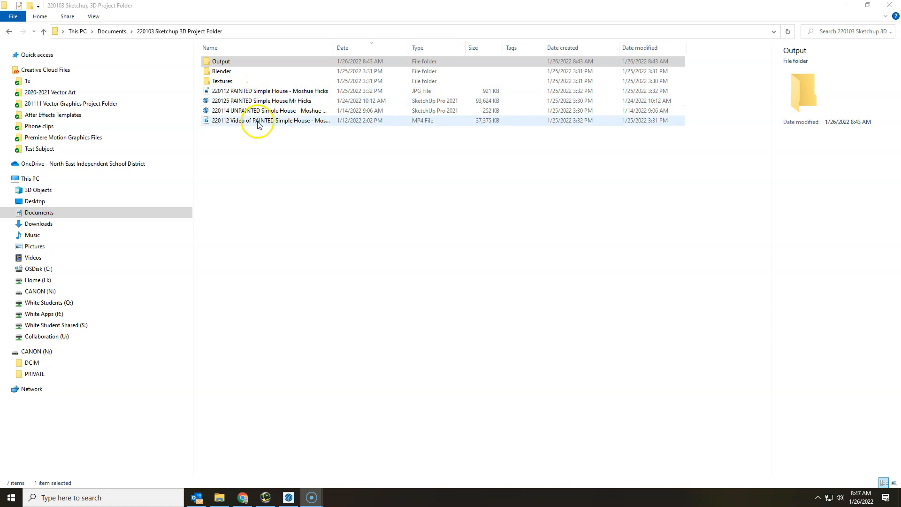
left_click(230, 74)
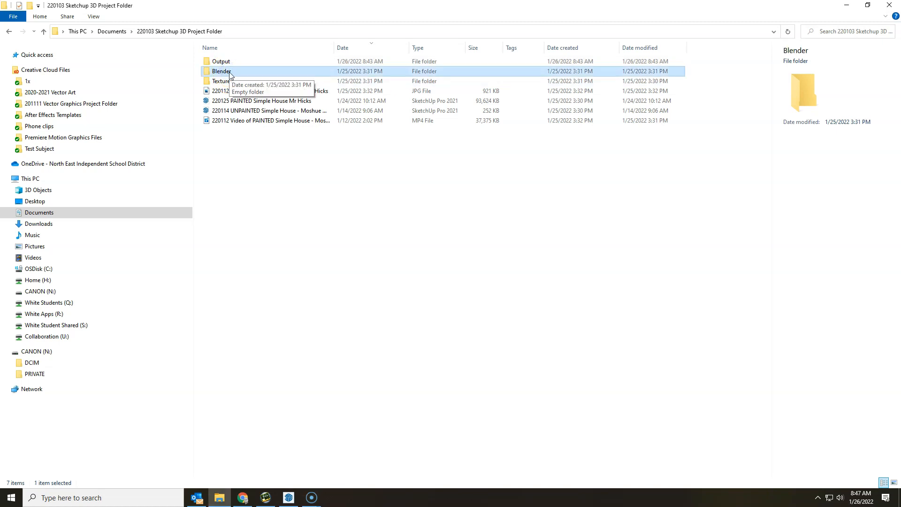
left_click(289, 497)
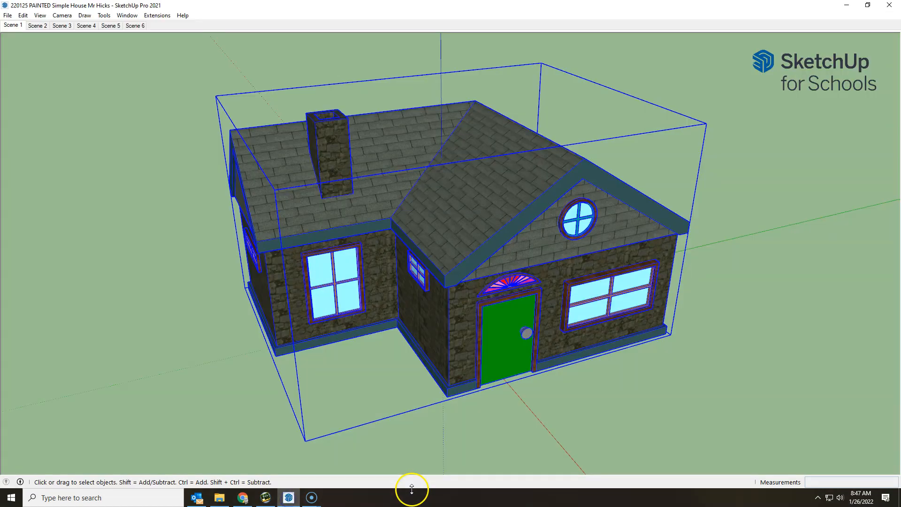
left_click(137, 225)
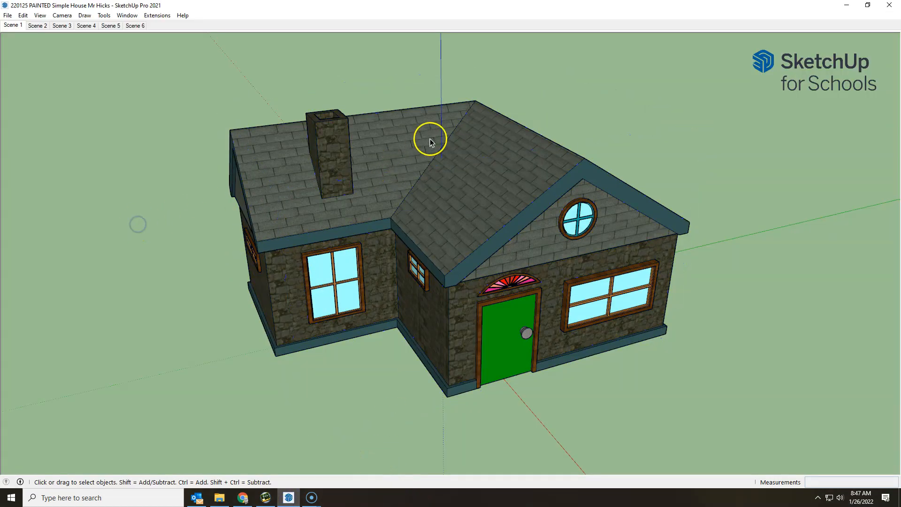
left_click(423, 242)
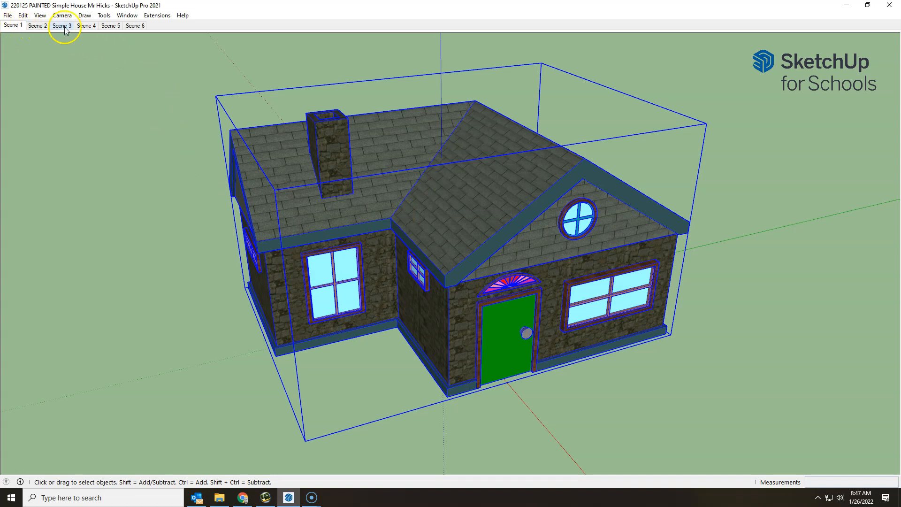
Step: Show the Default Tray to reach the model's list of scenes
left_click(127, 15)
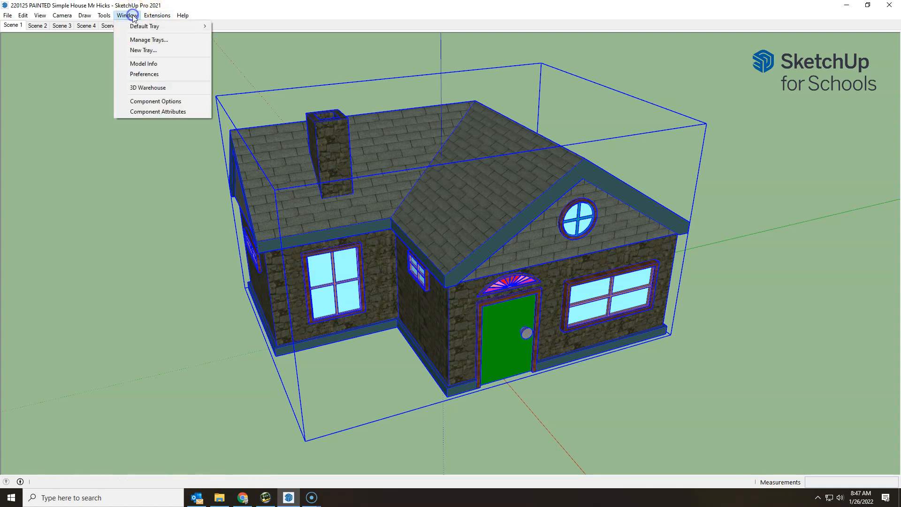
left_click(141, 27)
left_click(238, 27)
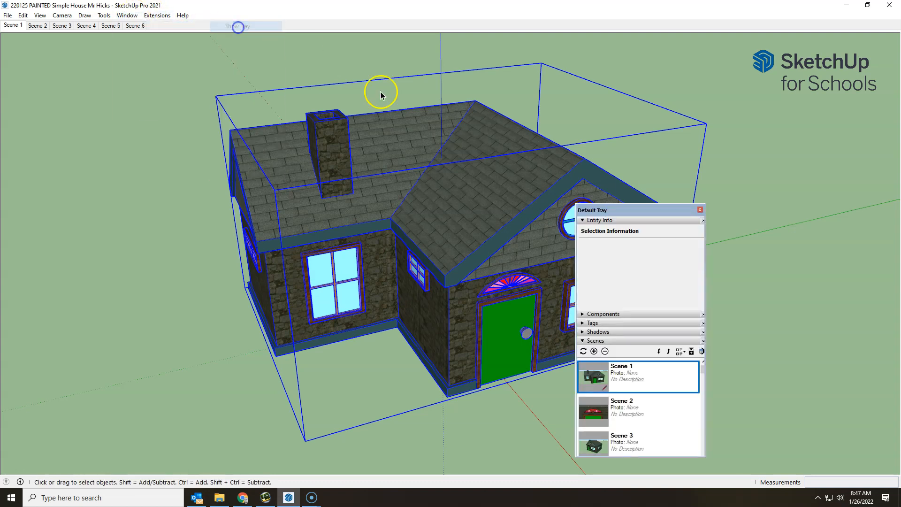
Step: Delete all the saved scenes, Scene 1 through Scene 6, from the model
left_click(594, 414, "ctrl")
left_click(594, 435, "ctrl")
scroll(620, 406, "down", 2)
left_click(594, 409, "ctrl")
left_click(600, 440, "ctrl")
left_click(605, 350)
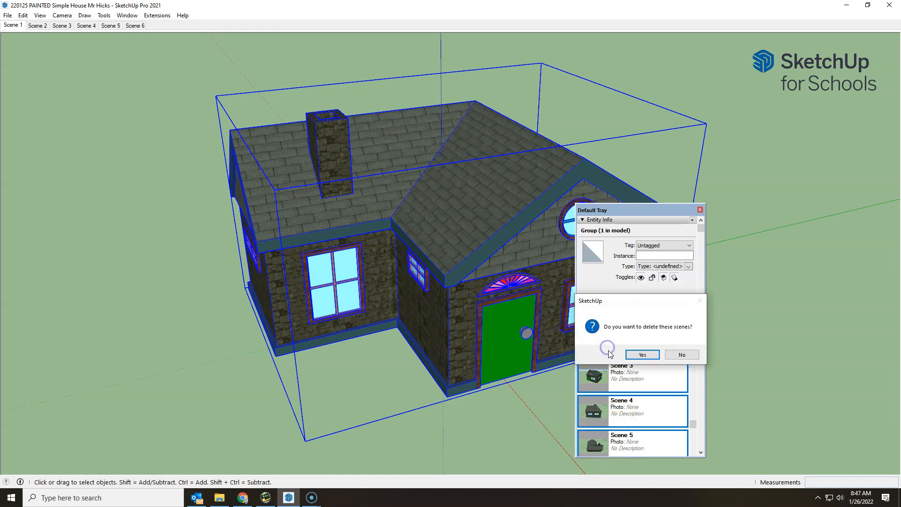
left_click(639, 355)
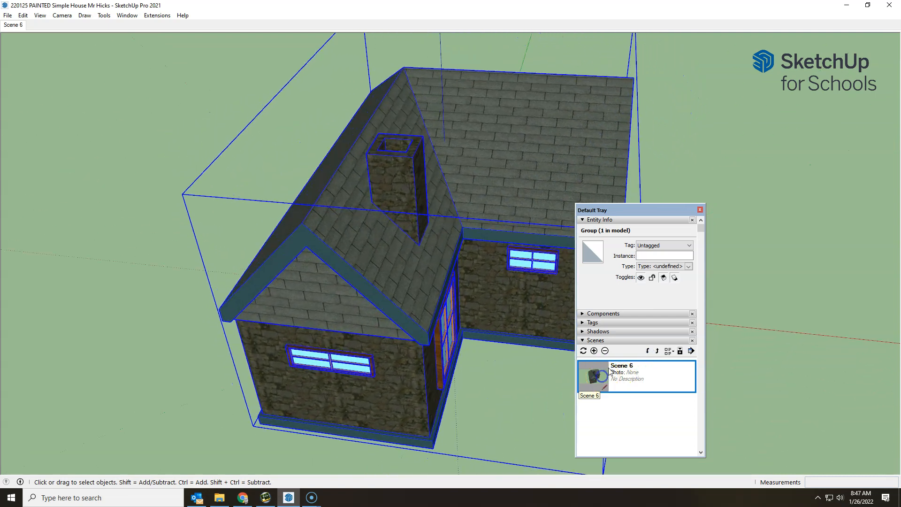
left_click(605, 350)
left_click(635, 354)
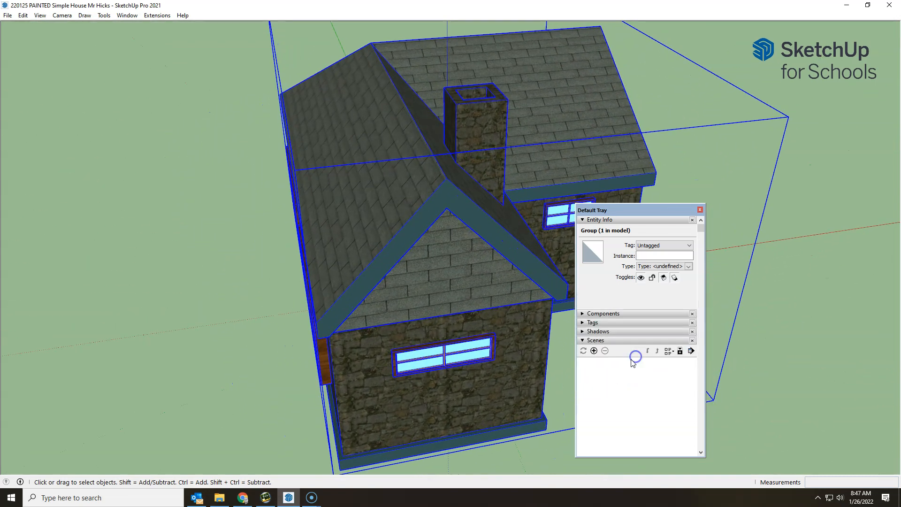
Step: Deselect the house and start a 3D model export into the Blender folder inside 220103 Sketchup 3D Project Folder
middle_click_drag(704, 284, 320, 293)
left_click(756, 244)
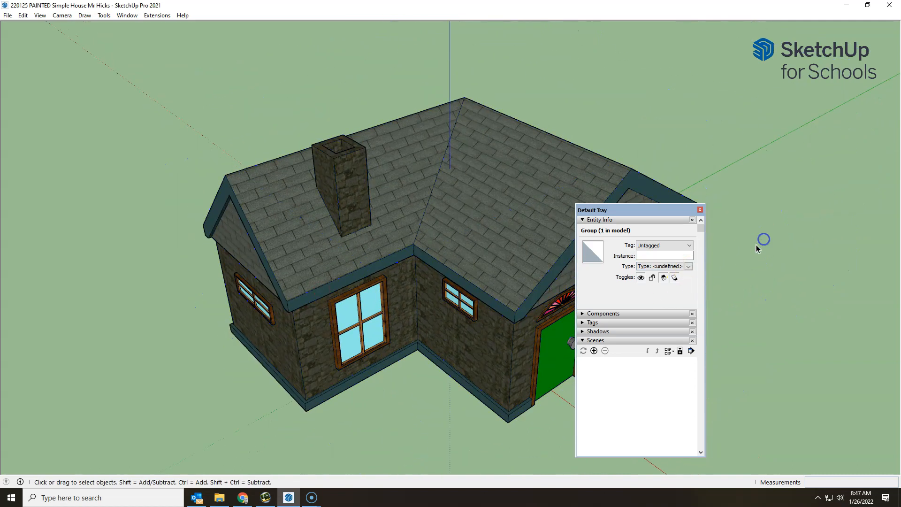
left_click(8, 15)
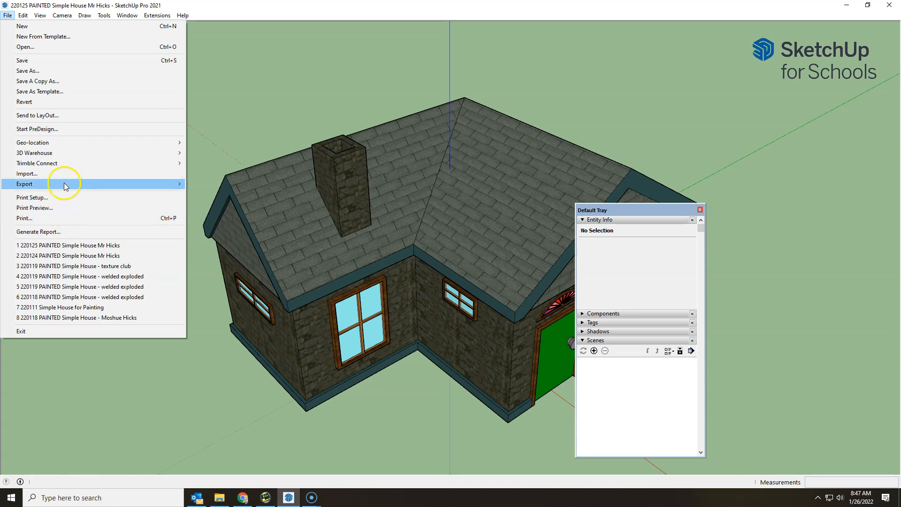
mouse_move(103, 183)
left_click(208, 185)
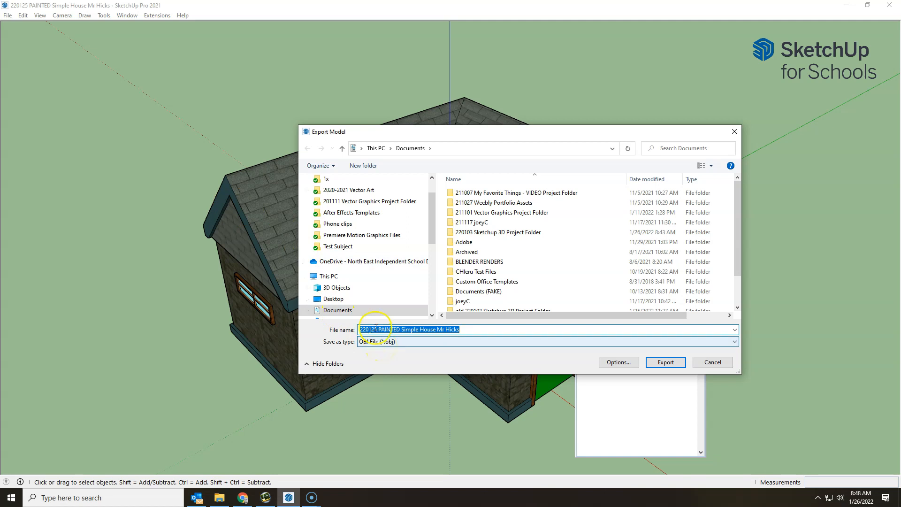
double_click(483, 233)
double_click(478, 234)
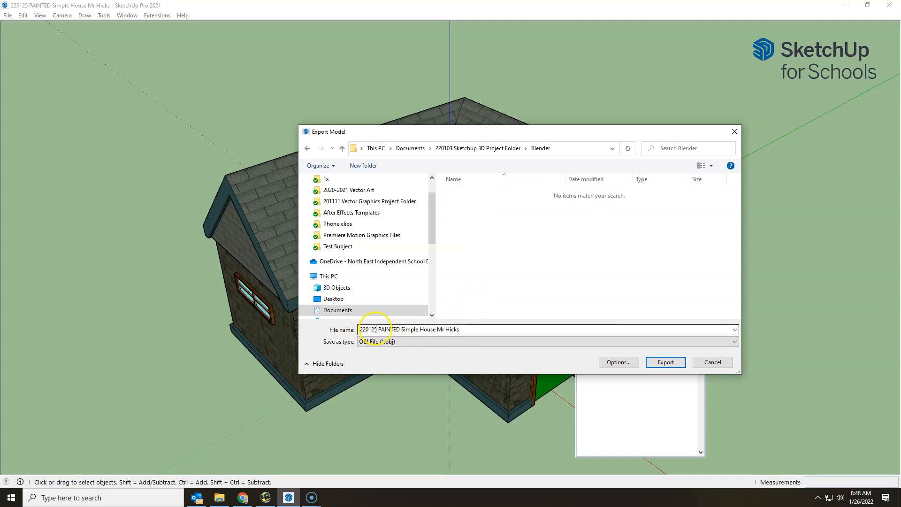
Step: Change the export file name's date prefix to 220126, set the format to COLLADA File (*.dae), and export the model
left_click(376, 328)
left_click(376, 328)
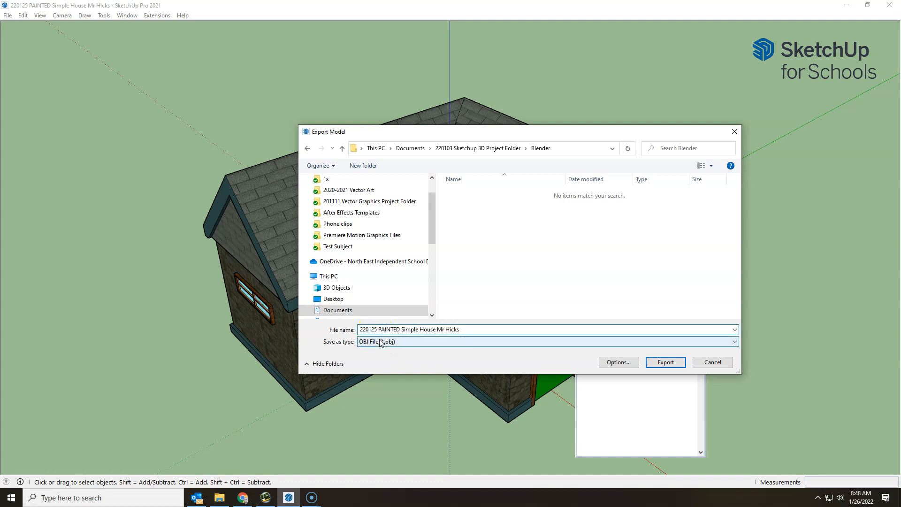
key("BackSpace")
type("6")
left_click(382, 341)
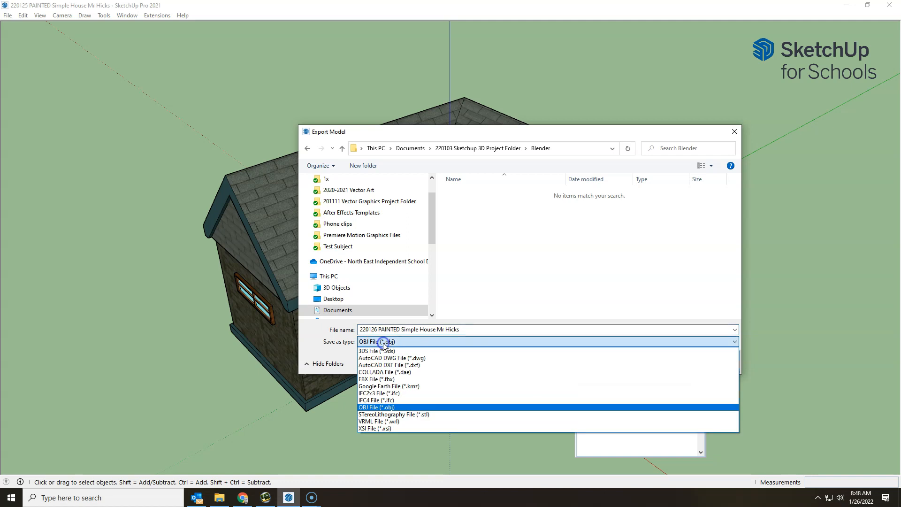
left_click(415, 372)
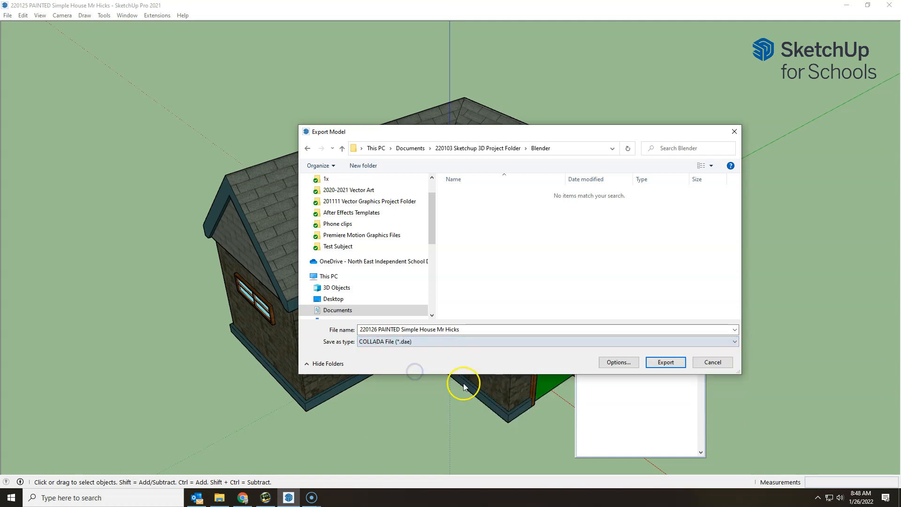
left_click(666, 364)
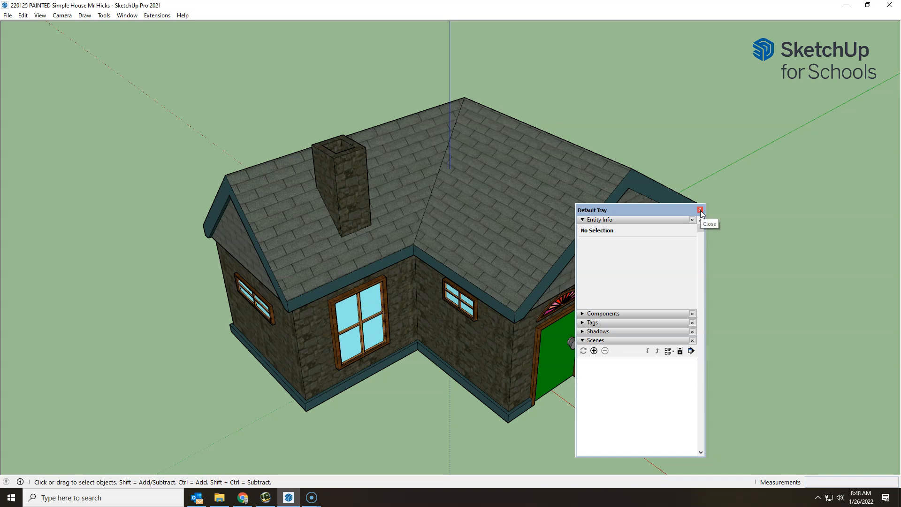
Step: Minimize SketchUp and check the exported texture folder and DAE file in the project's Blender folder
left_click(846, 5)
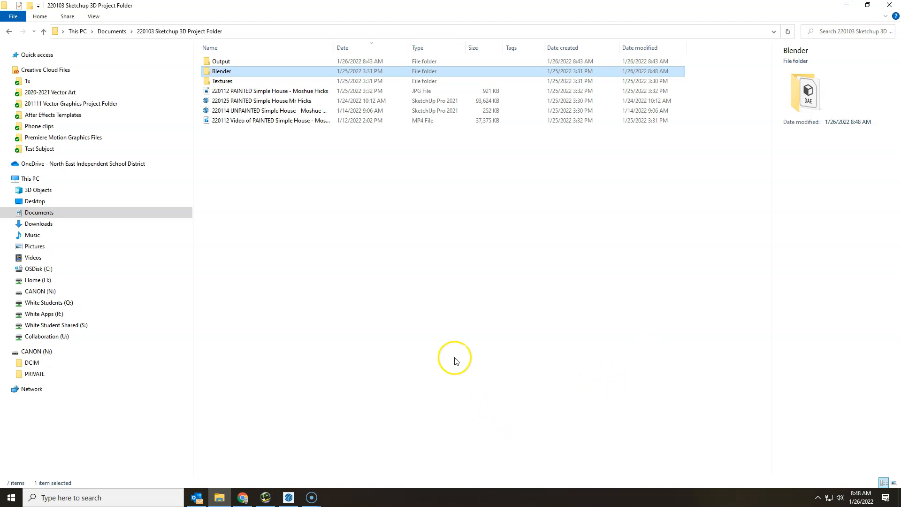
double_click(239, 72)
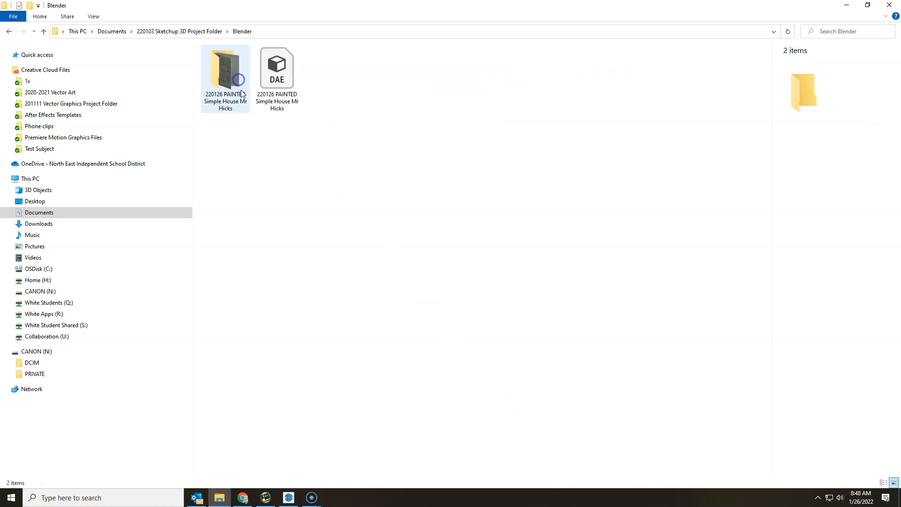
double_click(226, 92)
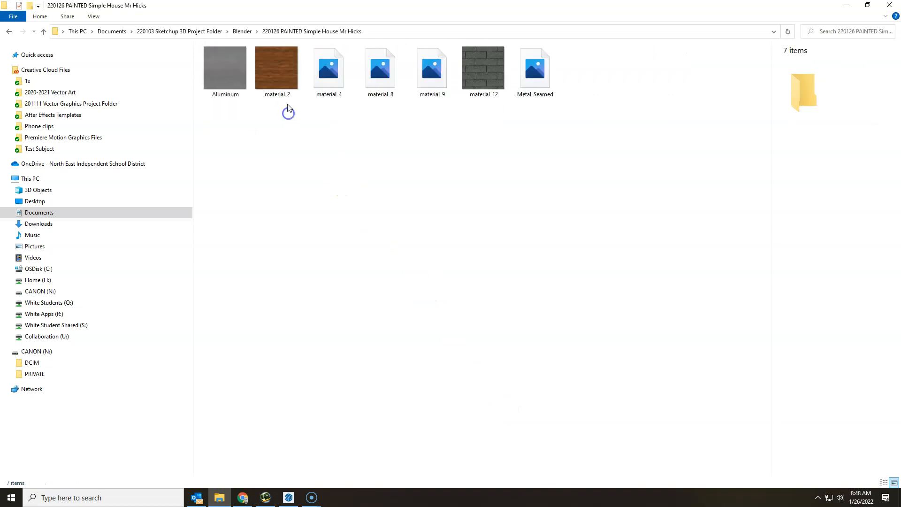
left_click(237, 31)
left_click(277, 77)
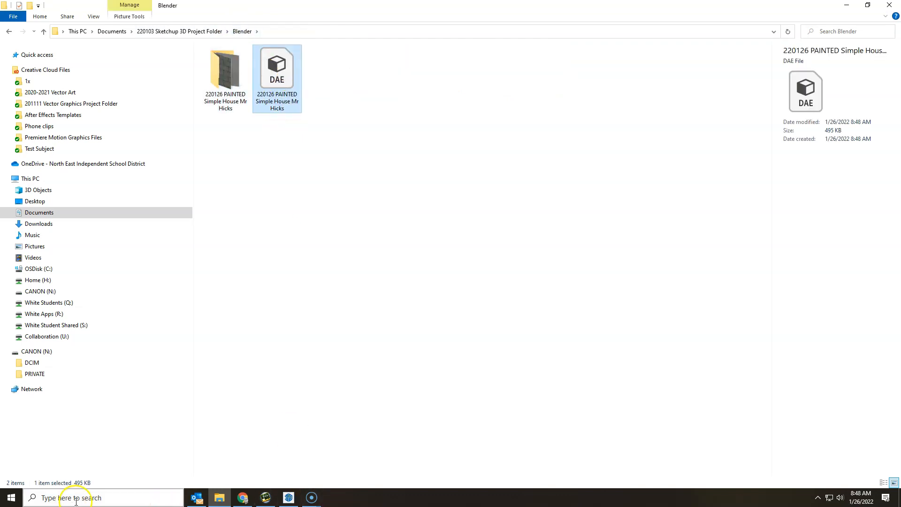
Step: Launch Blender 3.0.0 and dismiss its splash screen to work in the default scene
left_click(13, 500)
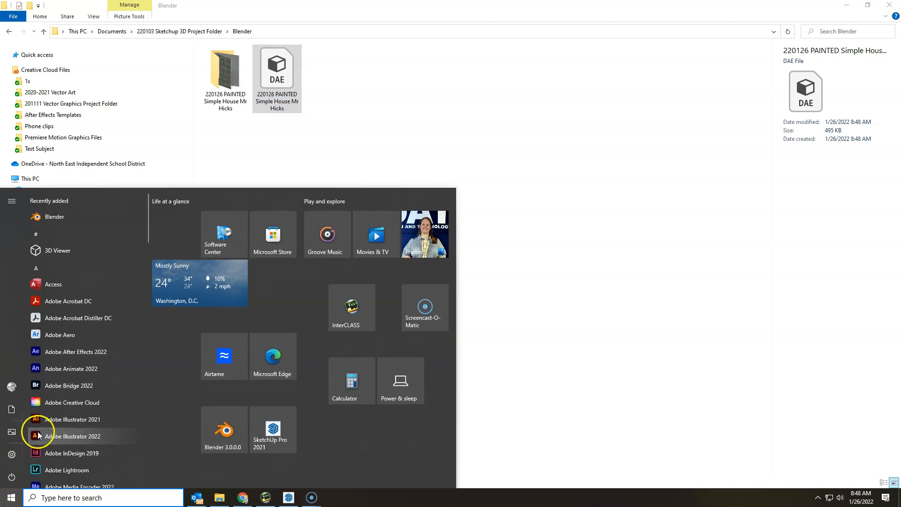
scroll(68, 418, "down", 5)
scroll(68, 418, "down", 2)
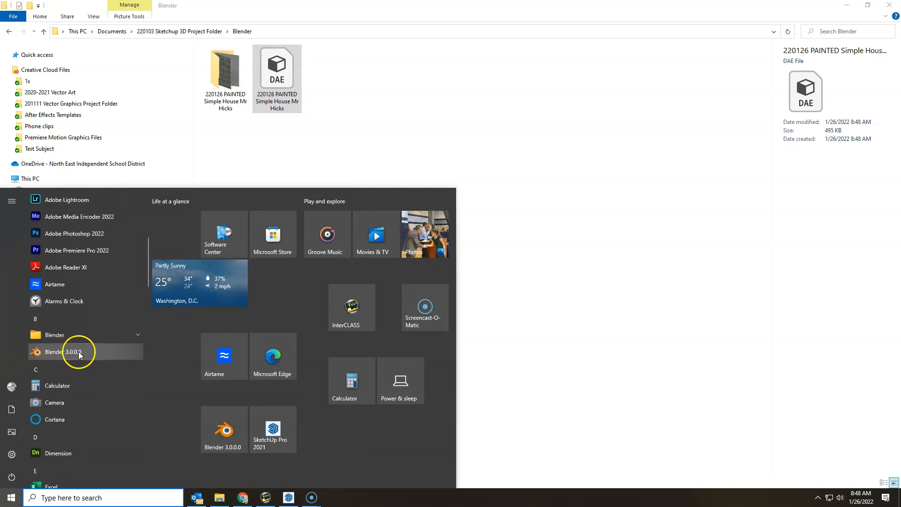
left_click(79, 337)
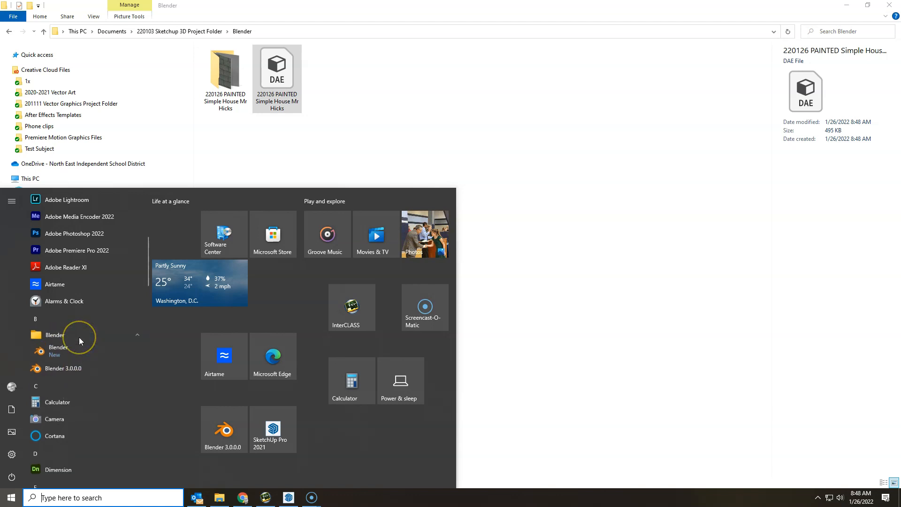
left_click(43, 352)
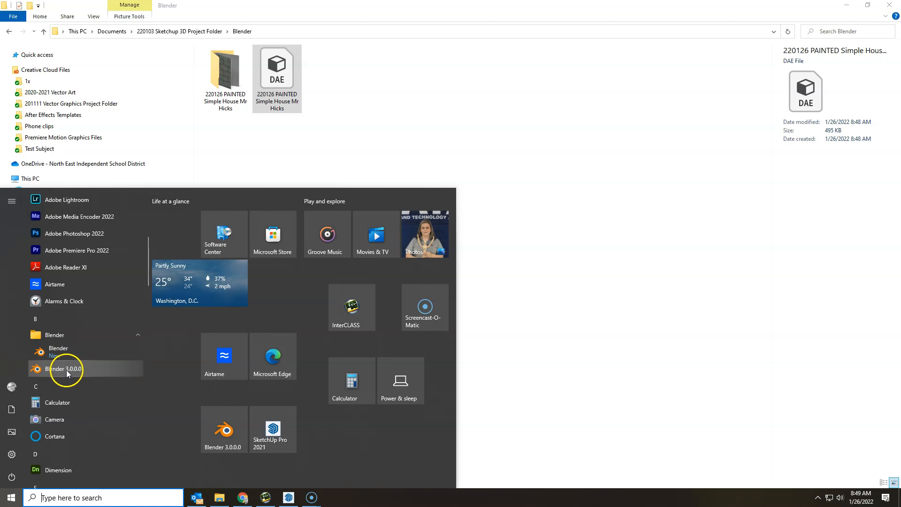
left_click(58, 354)
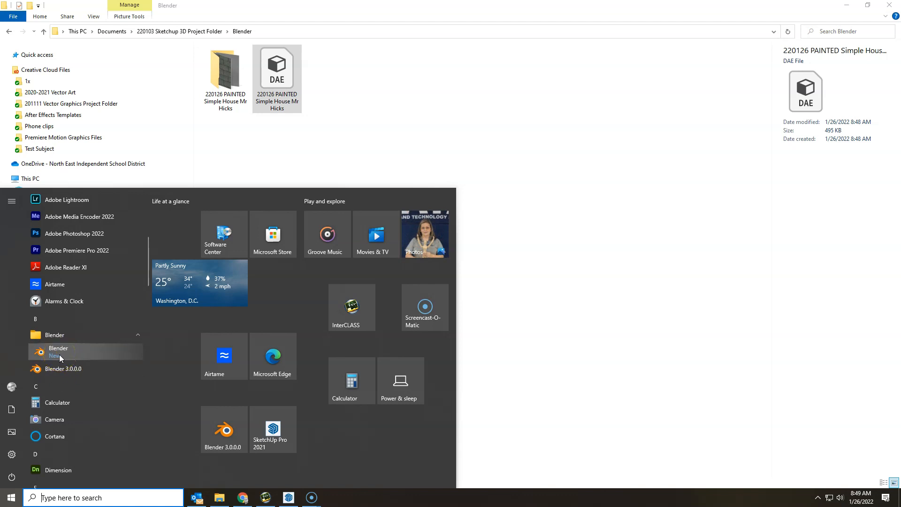
left_click(61, 367)
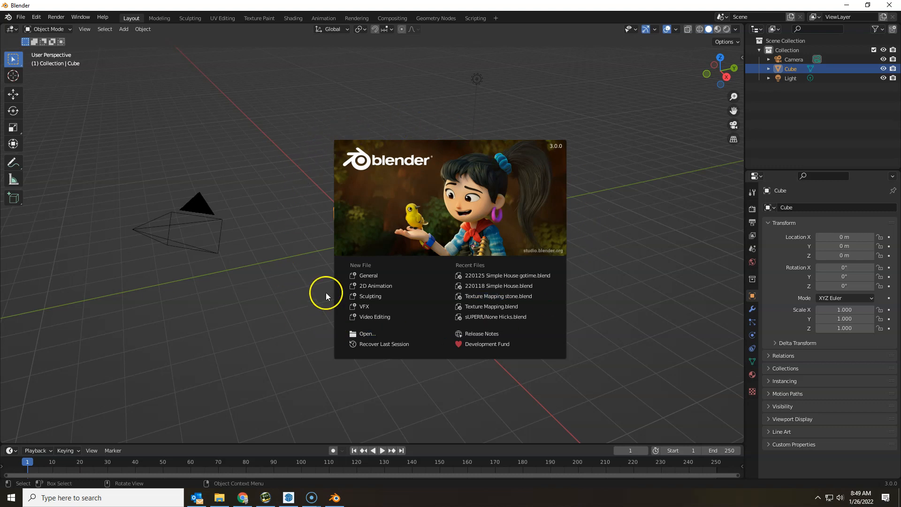
left_click(288, 148)
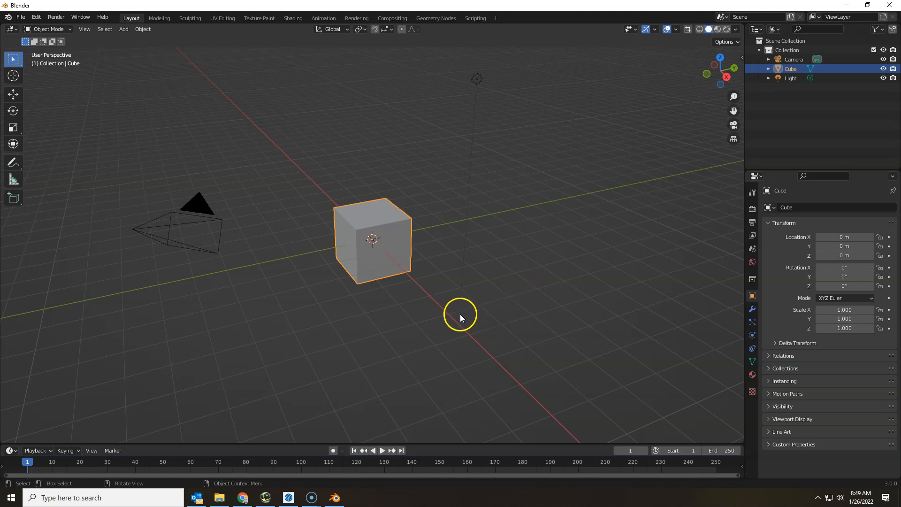
Step: Delete the default cube from the scene, keeping the camera and light
left_click(790, 70)
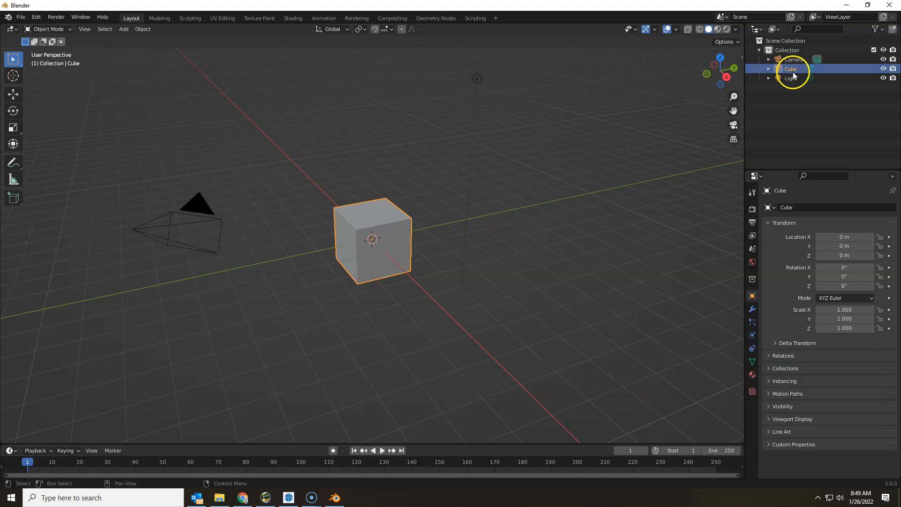
left_click(791, 78)
left_click(793, 59)
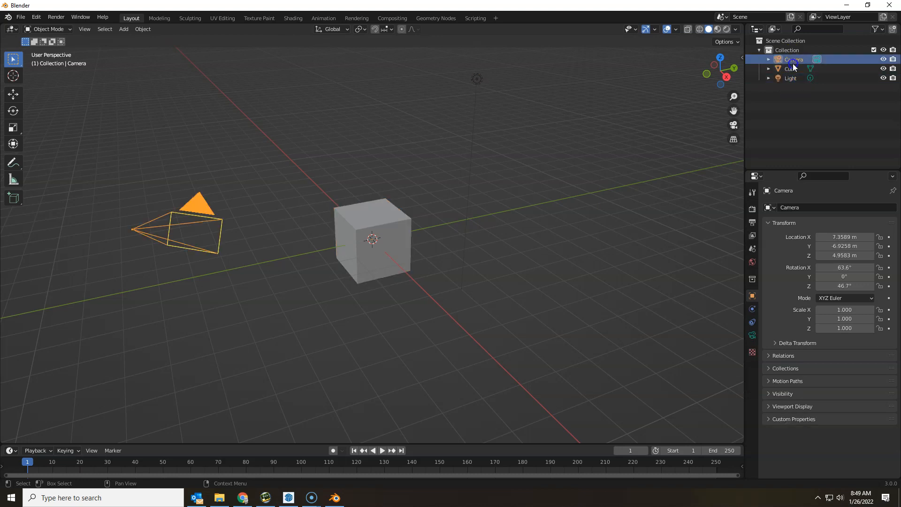
left_click(394, 233)
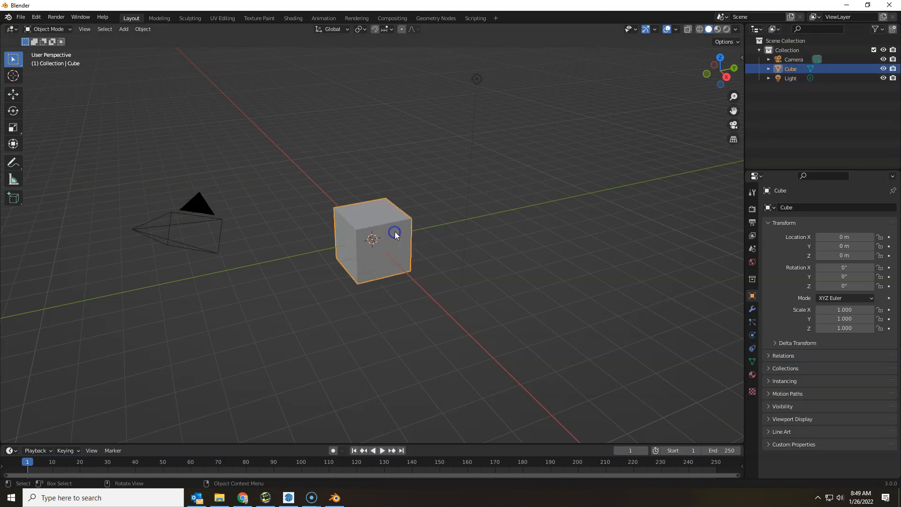
key("Delete")
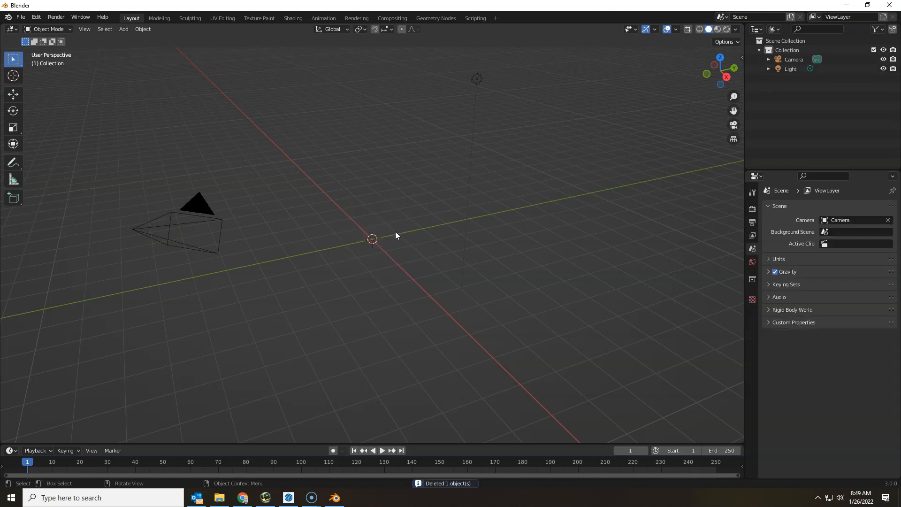
Step: Import the 220126 PAINTED Simple House COLLADA file from the Blender subfolder of the 220103 Sketchup 3D Project Folder
left_click(21, 17)
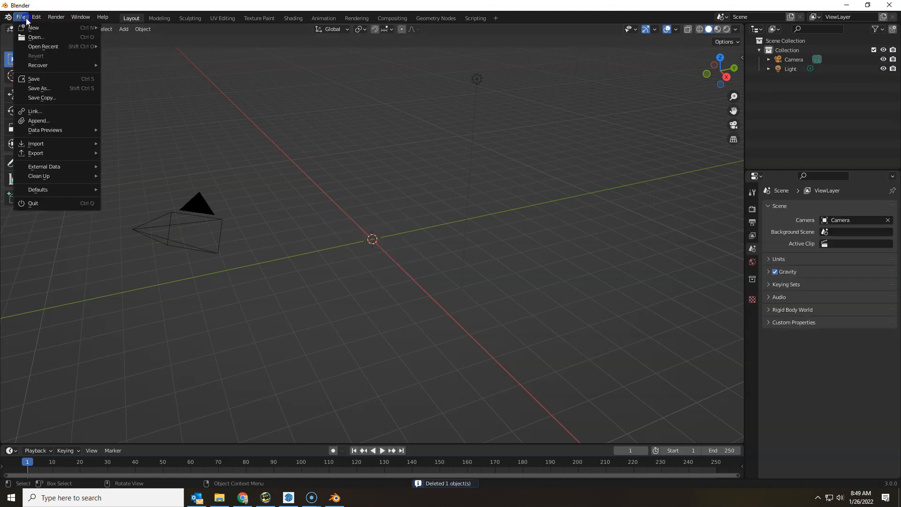
left_click(37, 143)
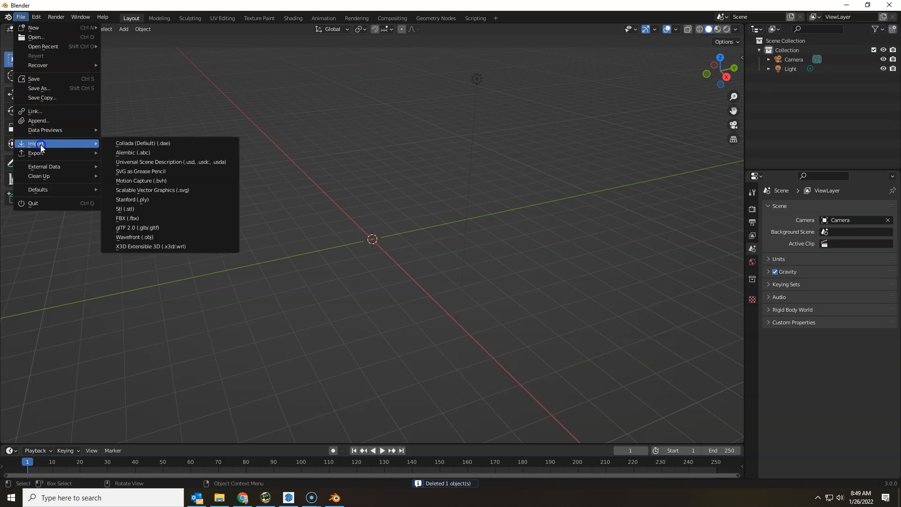
left_click(172, 146)
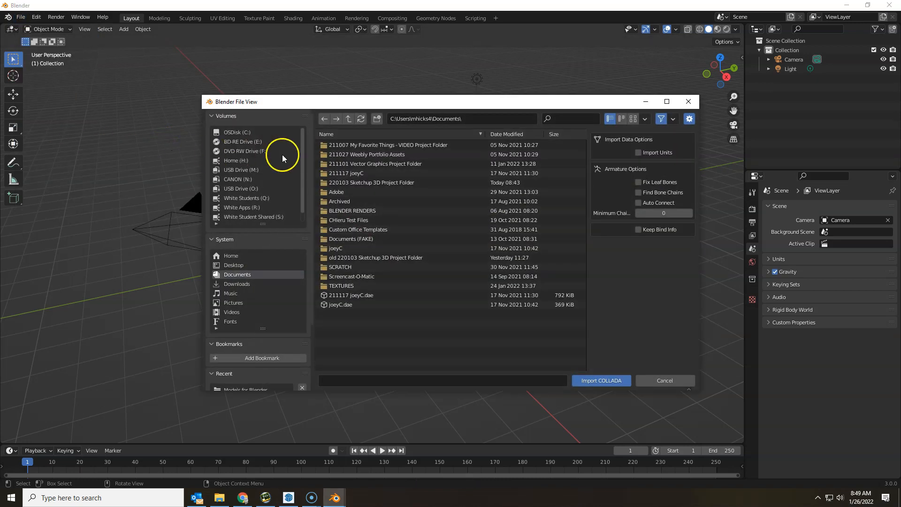
double_click(357, 185)
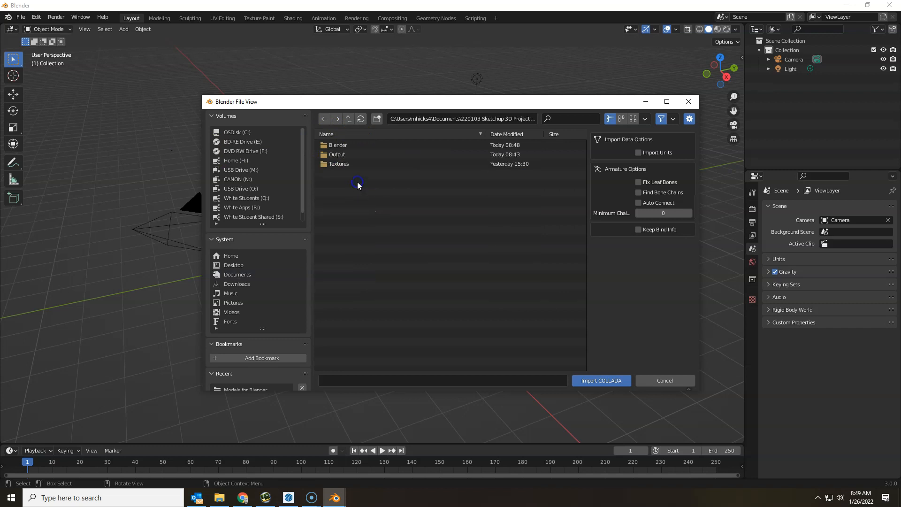
double_click(339, 151)
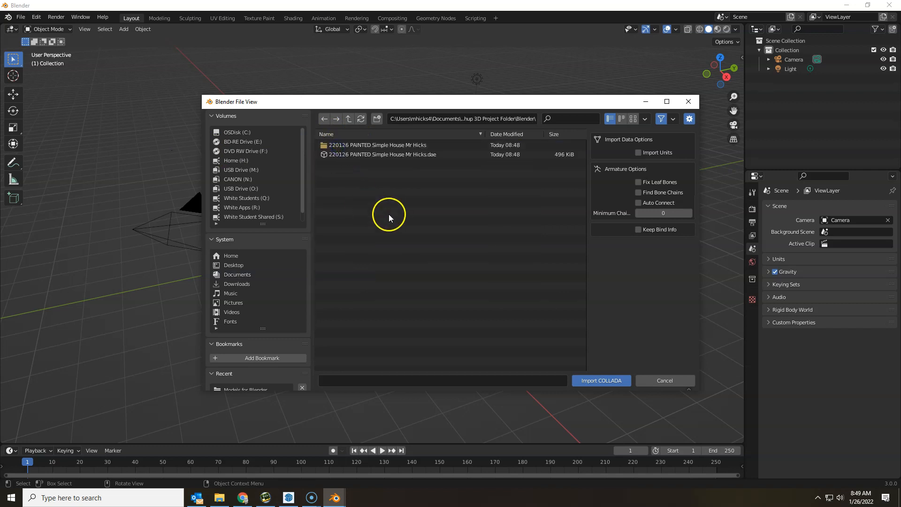
left_click(379, 155)
left_click(597, 381)
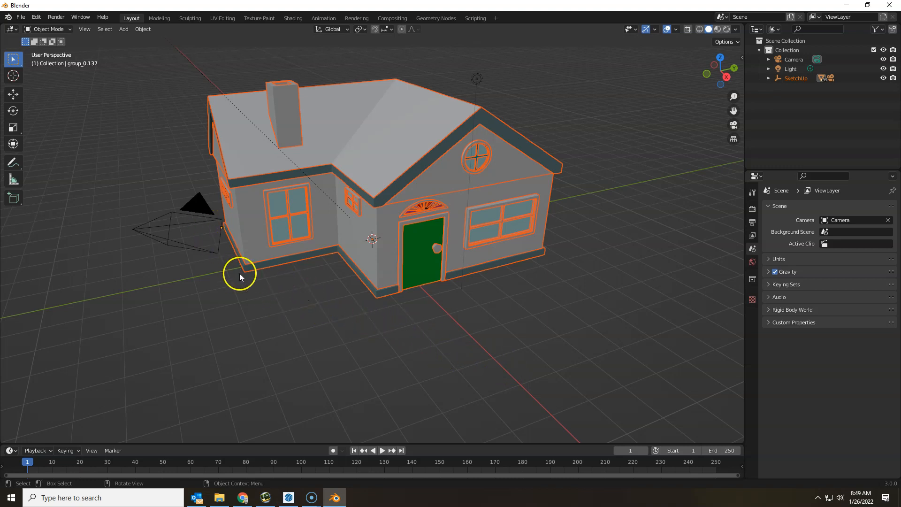
Step: Look through the scene camera and cycle the viewport shading through wireframe, solid and material preview to rendered
key("KP_0")
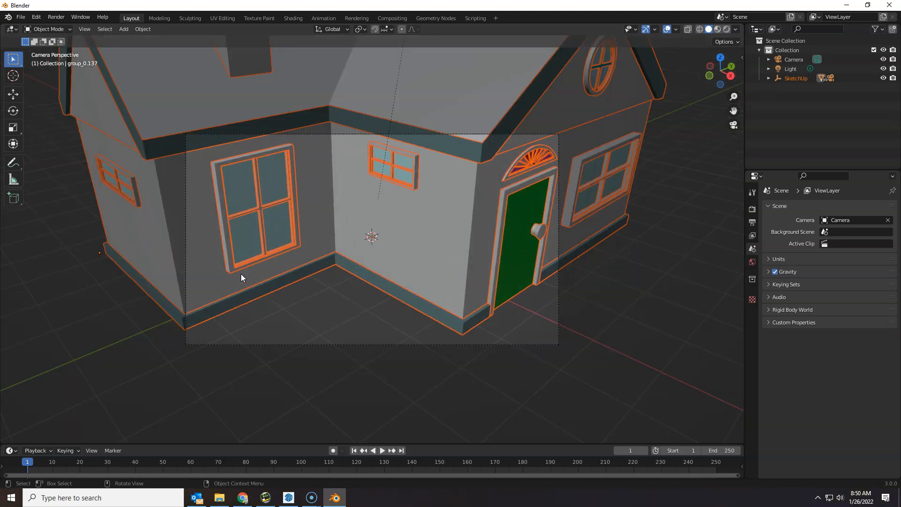
left_click(699, 31)
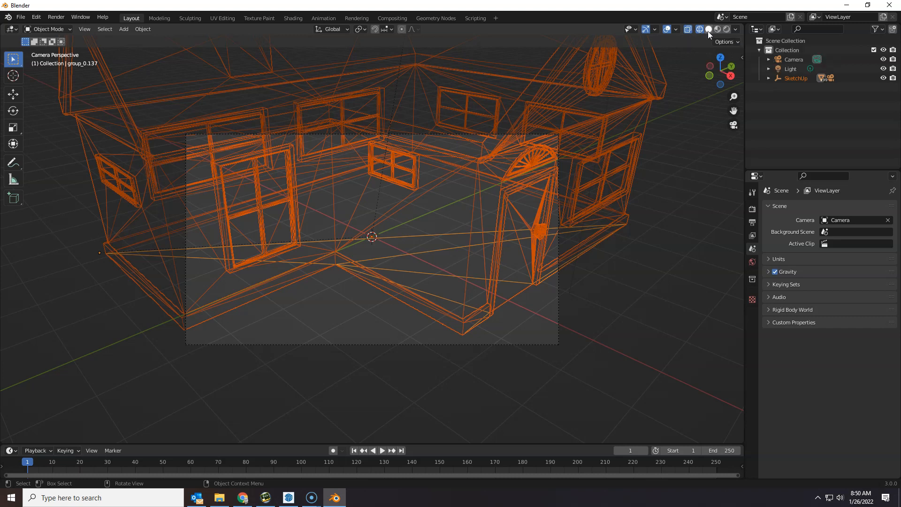
left_click(708, 29)
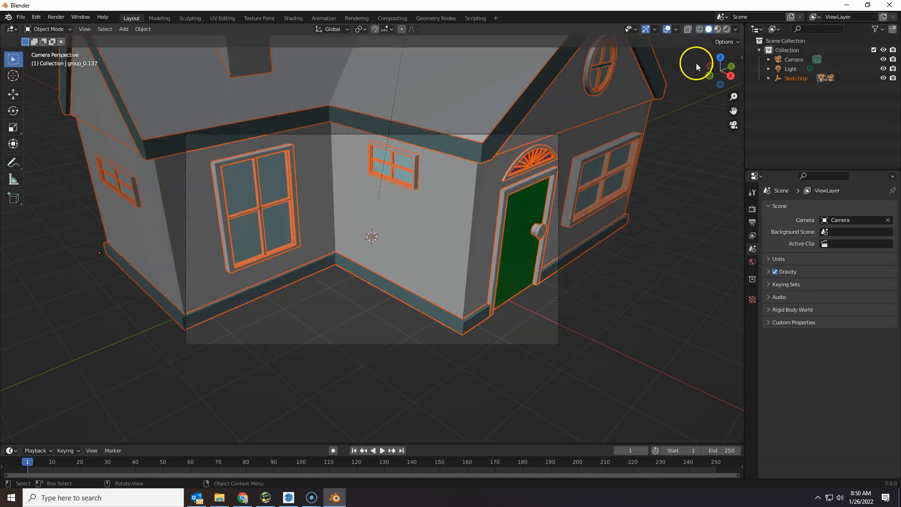
left_click(717, 29)
left_click(726, 29)
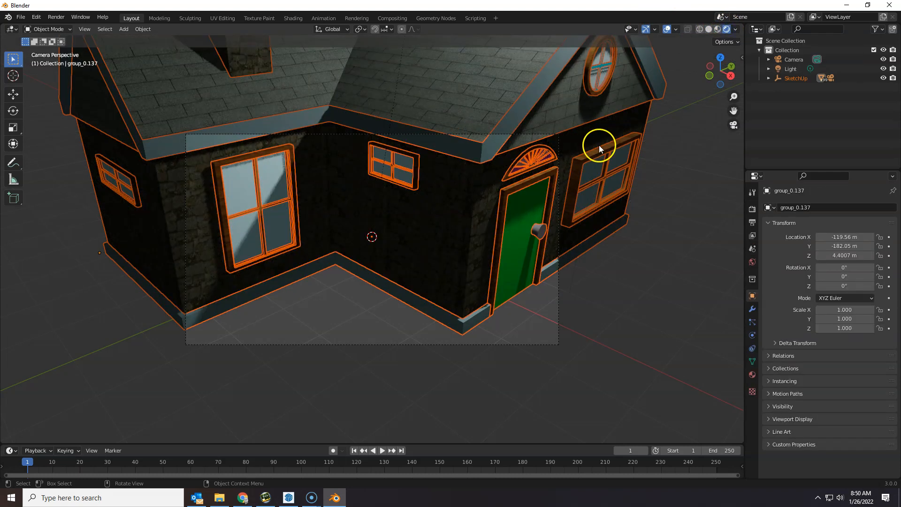
Step: Deselect the imported house, select only its walls, and reposition the camera to fit more of the house inside the frame
scroll(582, 187, "down", 2)
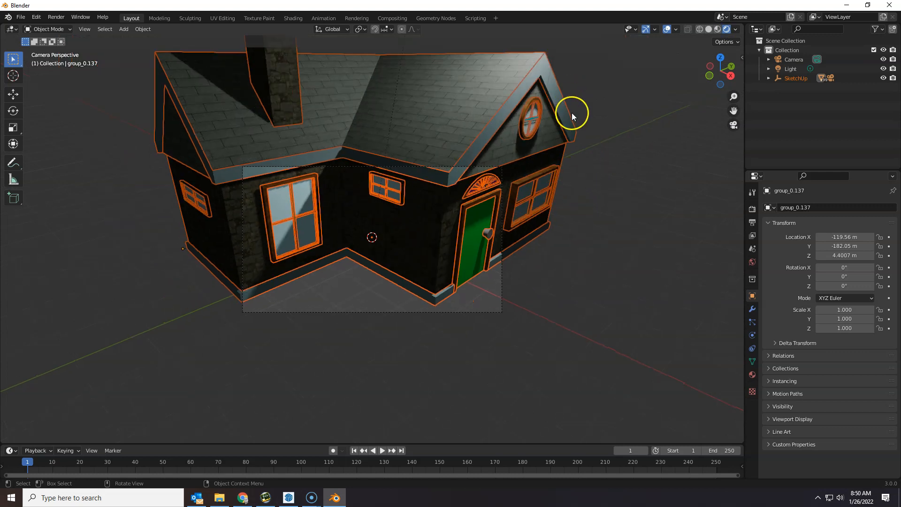
scroll(563, 106, "down", 2)
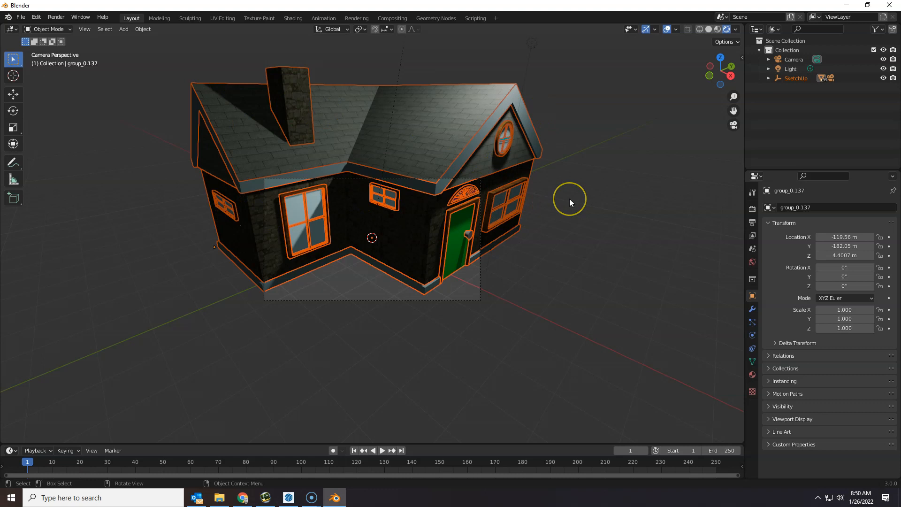
left_click(548, 247)
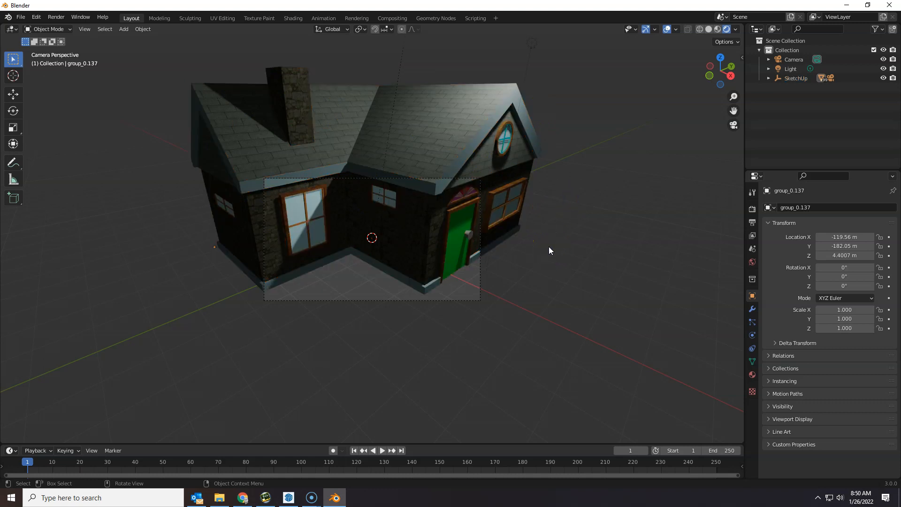
scroll(550, 232, "down", 4)
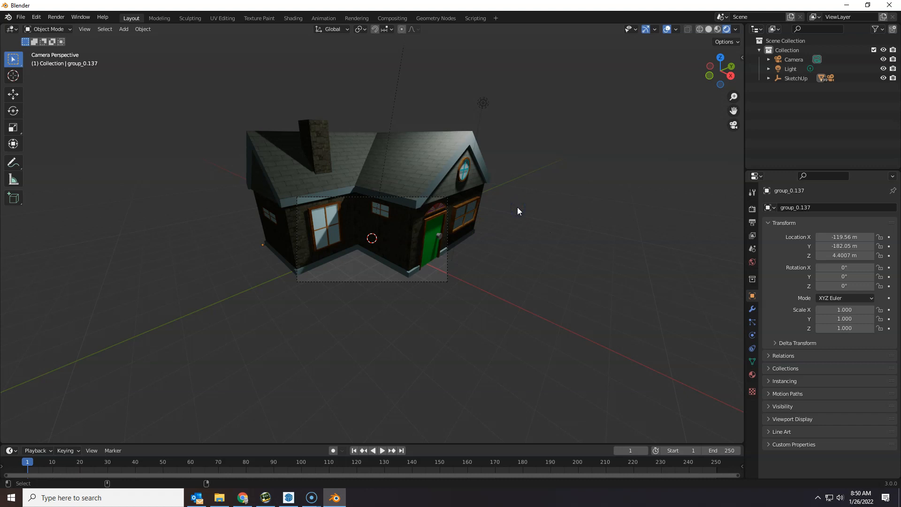
left_click(436, 214)
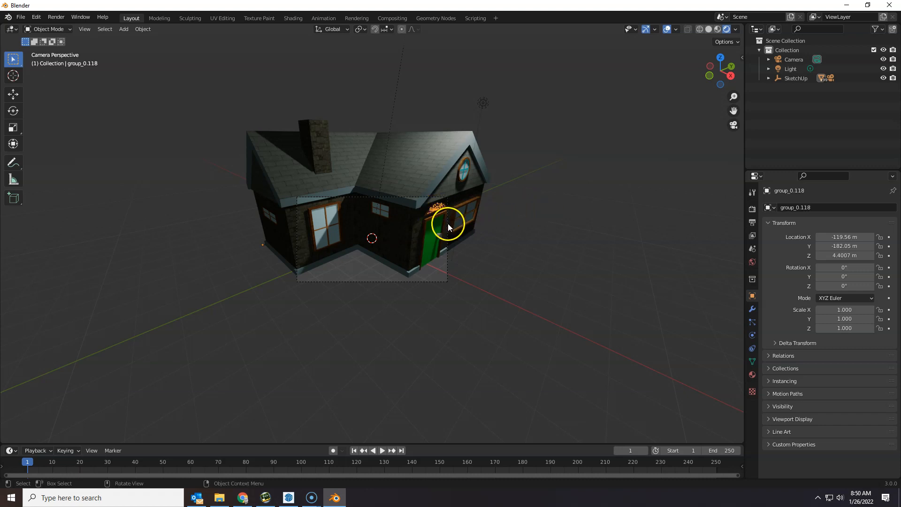
left_click(410, 238)
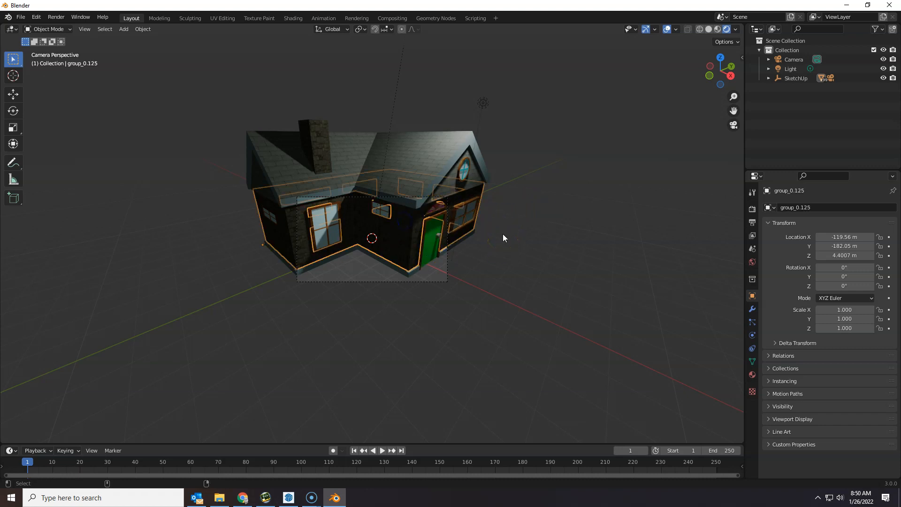
key("KP_Decimal")
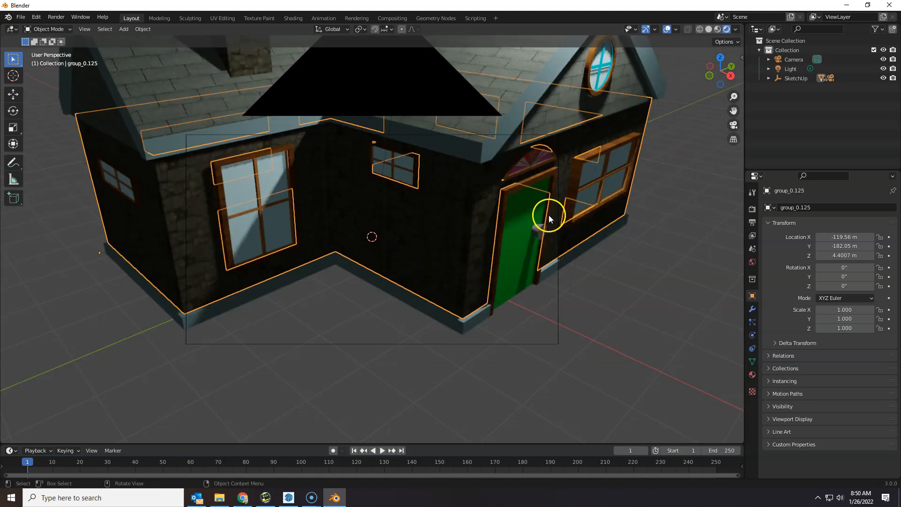
key("KP_0")
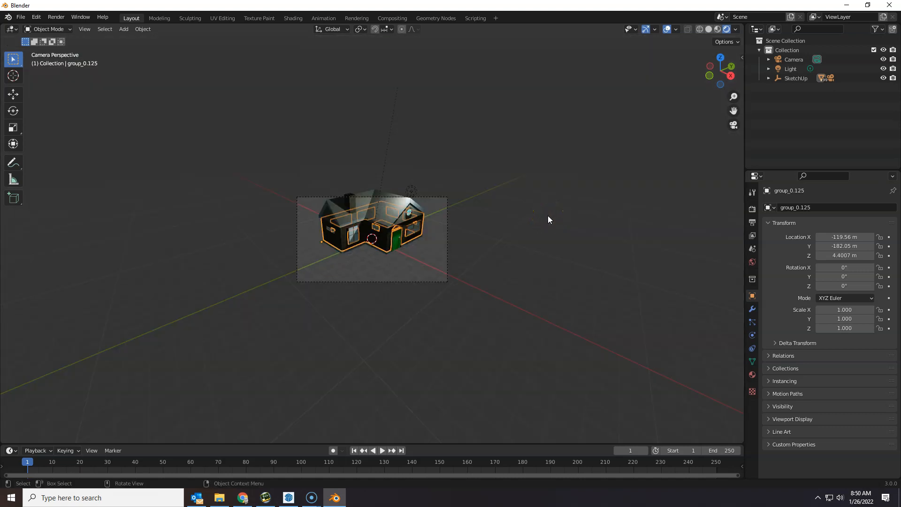
scroll(418, 239, "up", 5)
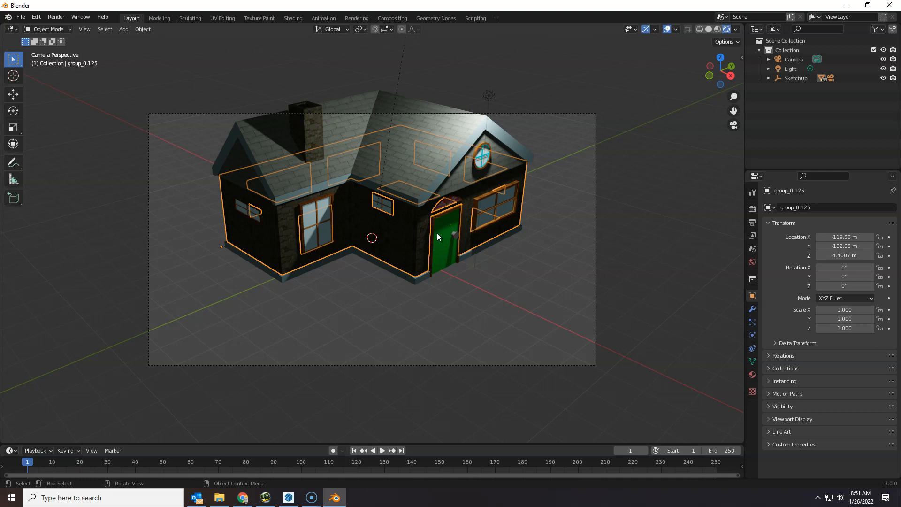
Step: Render a still image of the camera view, inspect the house, and close the render window
left_click(56, 17)
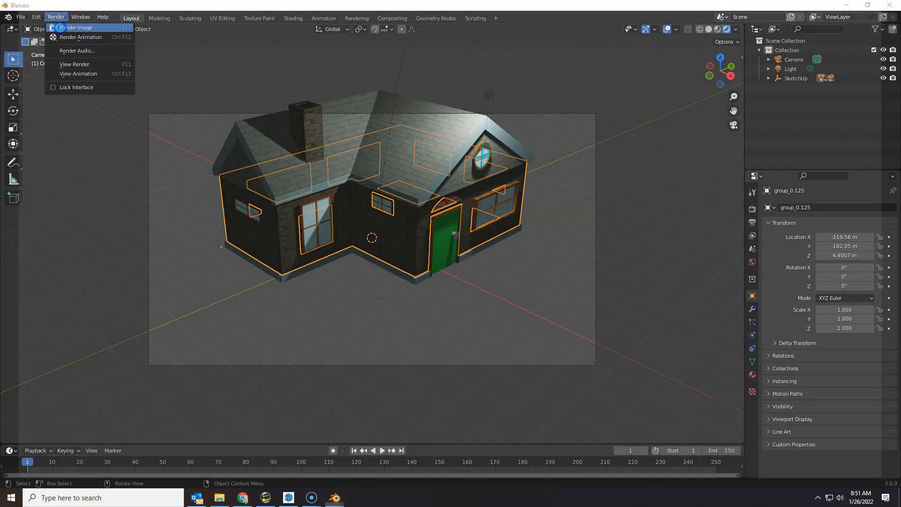
left_click(61, 30)
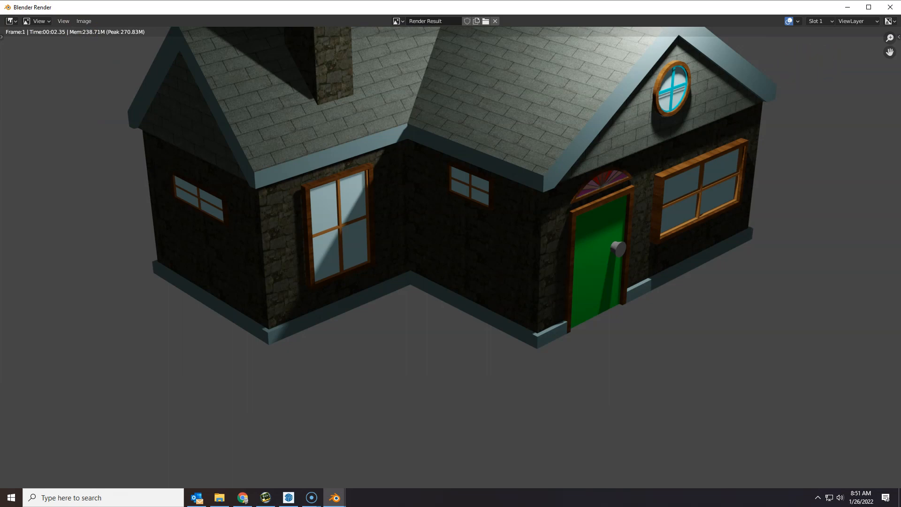
left_click(891, 7)
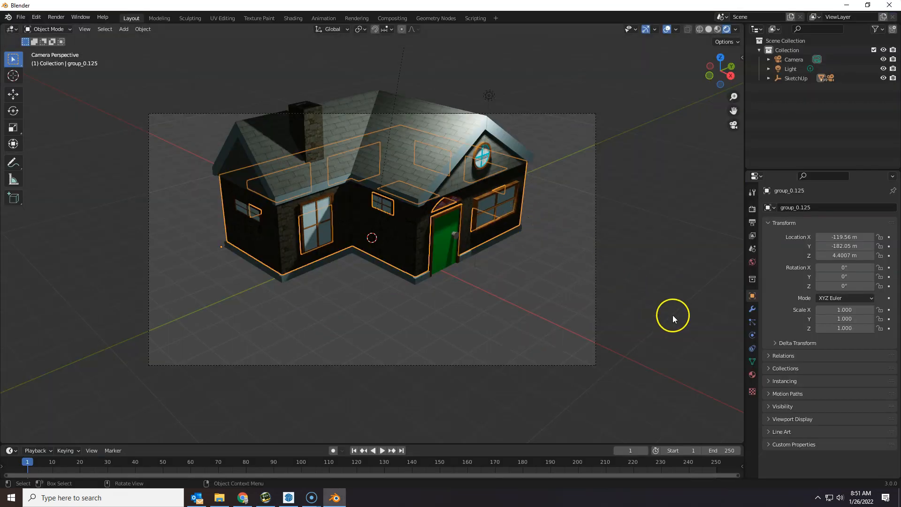
Step: Make the render background transparent in the Eevee film settings
left_click(753, 210)
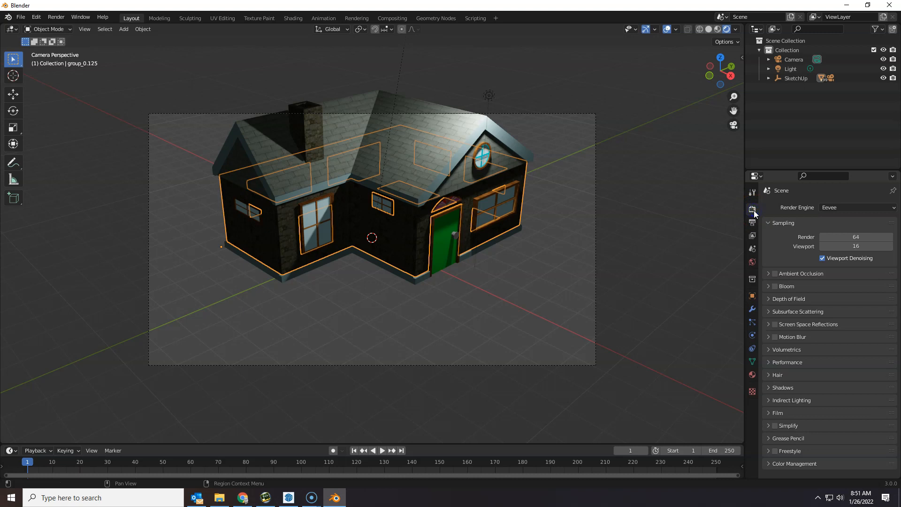
left_click(768, 413)
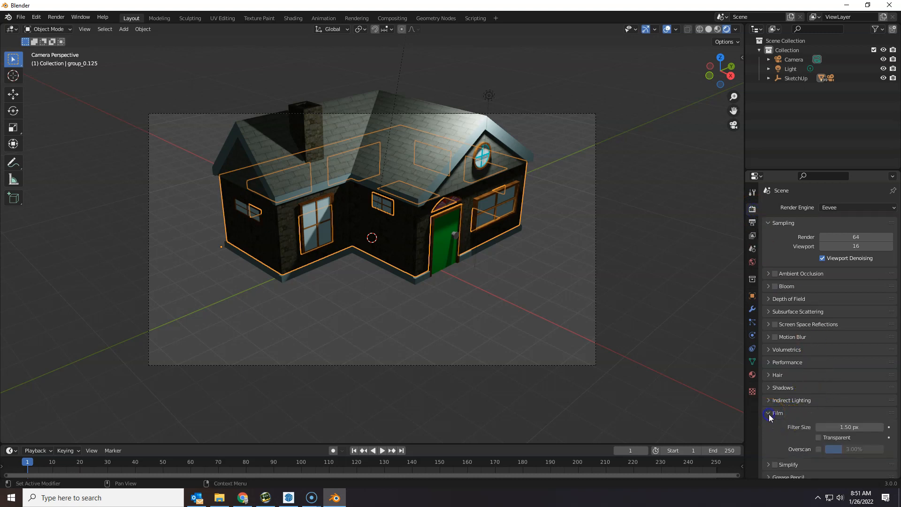
left_click(819, 437)
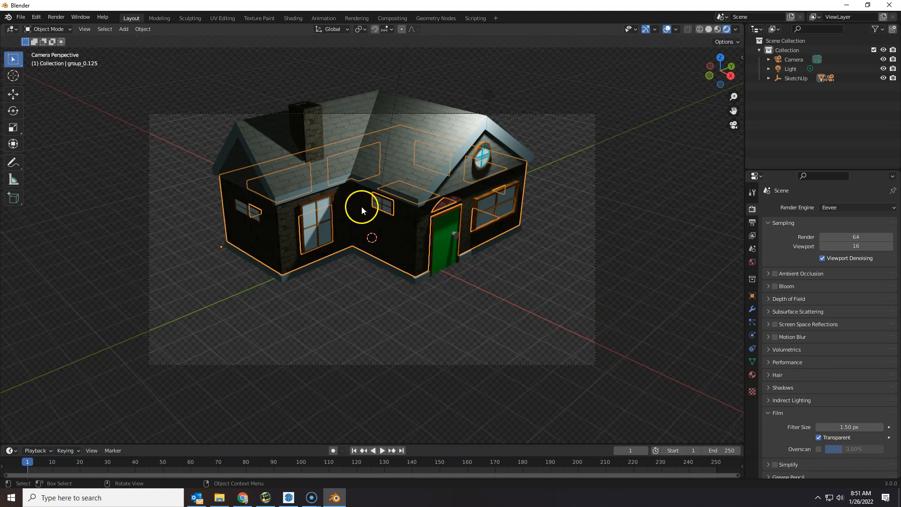
Step: Select the scene light and move it to about X 5.97 m, Y 0.51 m, Z 6.19 m to brighten the front of the house
scroll(373, 209, "up", 5)
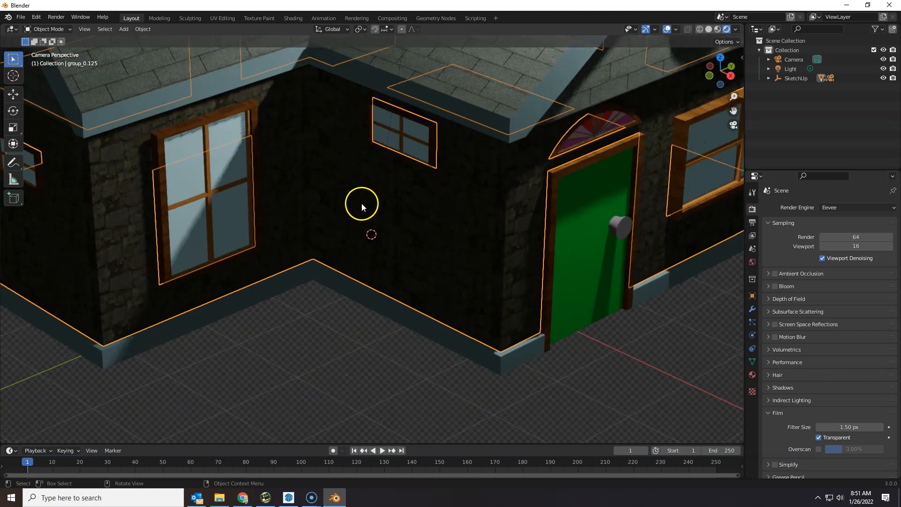
middle_click_drag(395, 176, 409, 260, "shift")
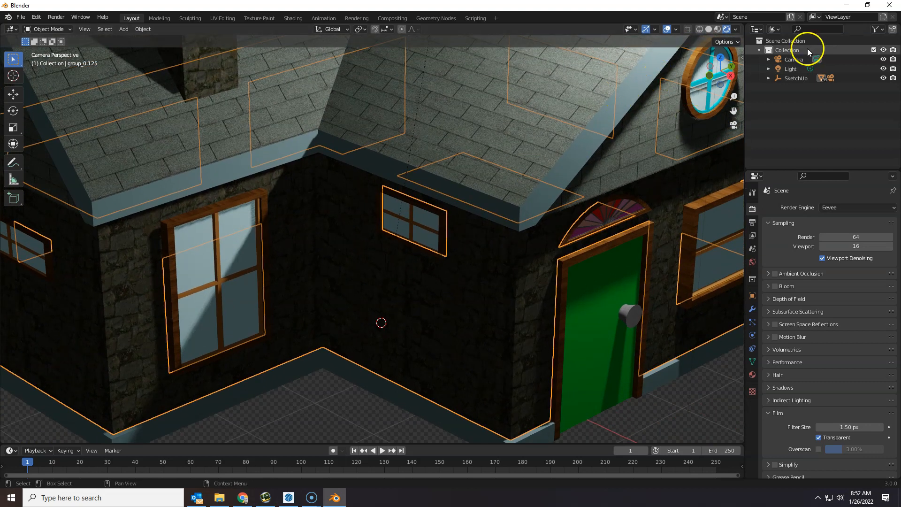
left_click(790, 69)
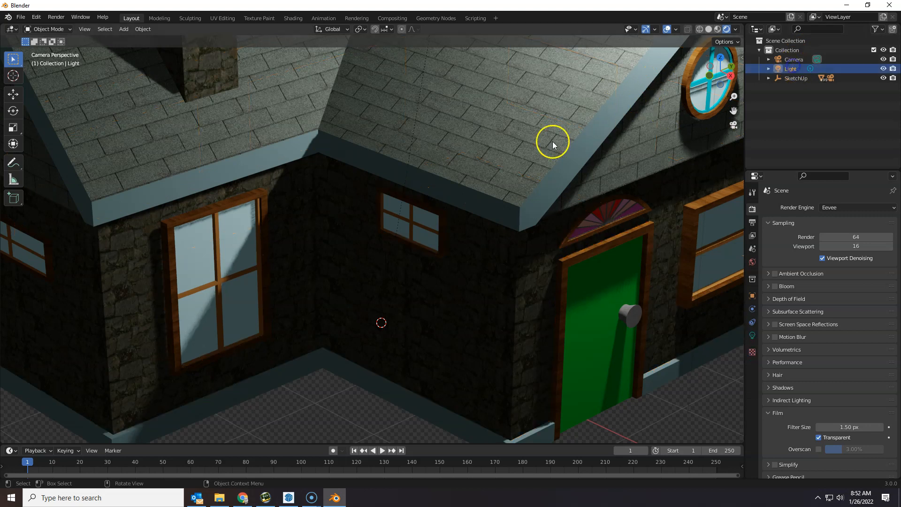
scroll(553, 141, "down", 8)
left_click(790, 201)
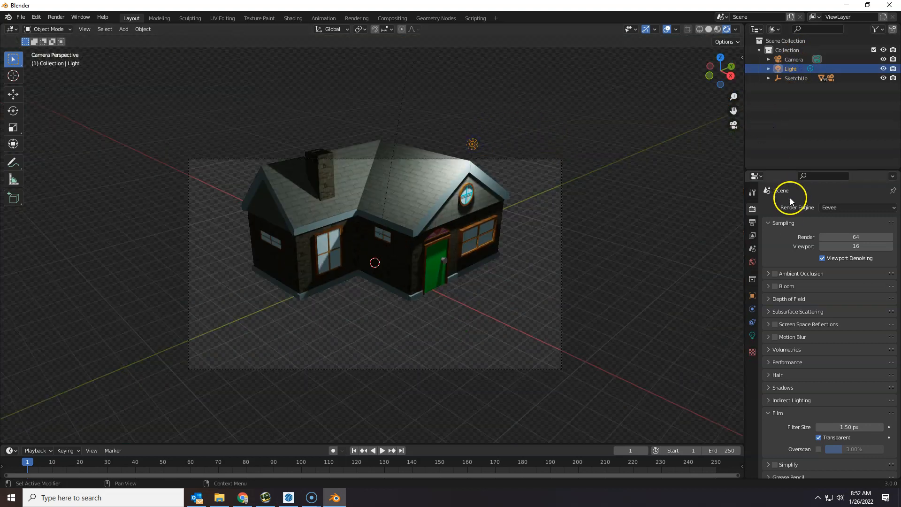
left_click(752, 296)
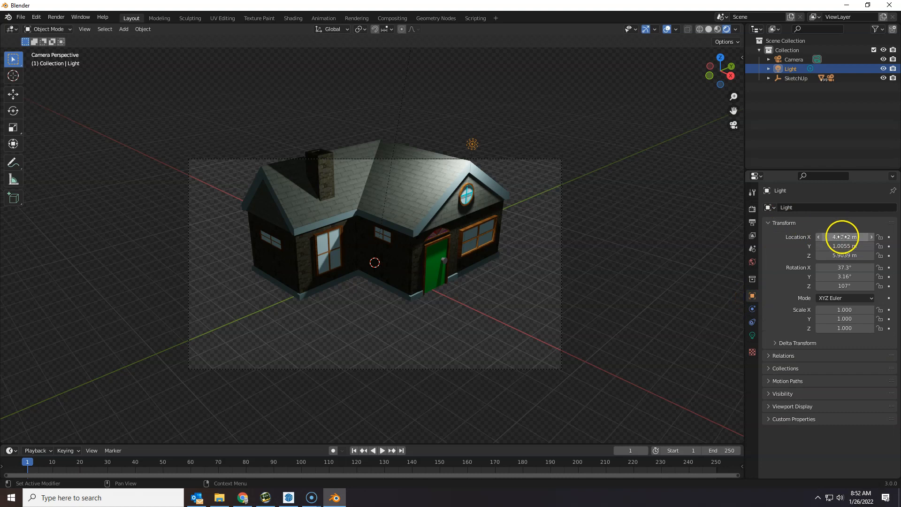
left_click_drag(834, 235, 7, 234)
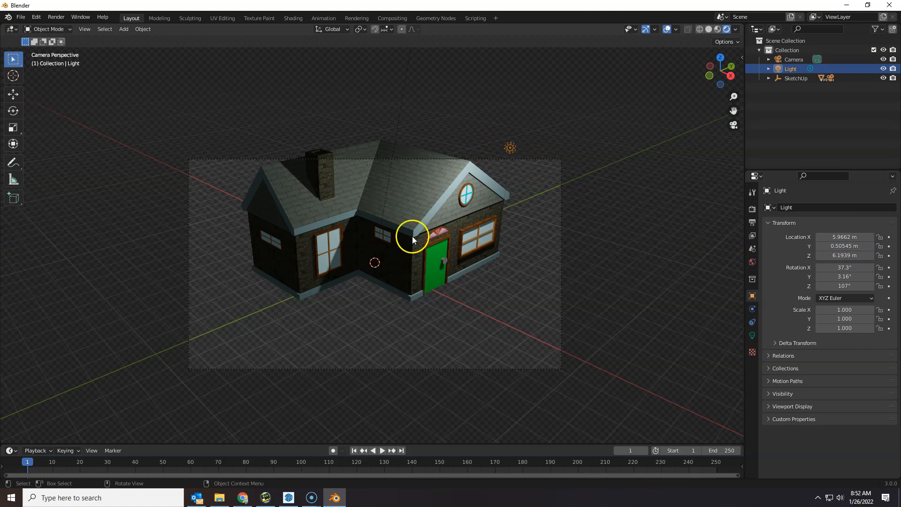
Step: Raise the world background strength to about 10.8 to light the dark walls of the house
scroll(384, 241, "up", 5)
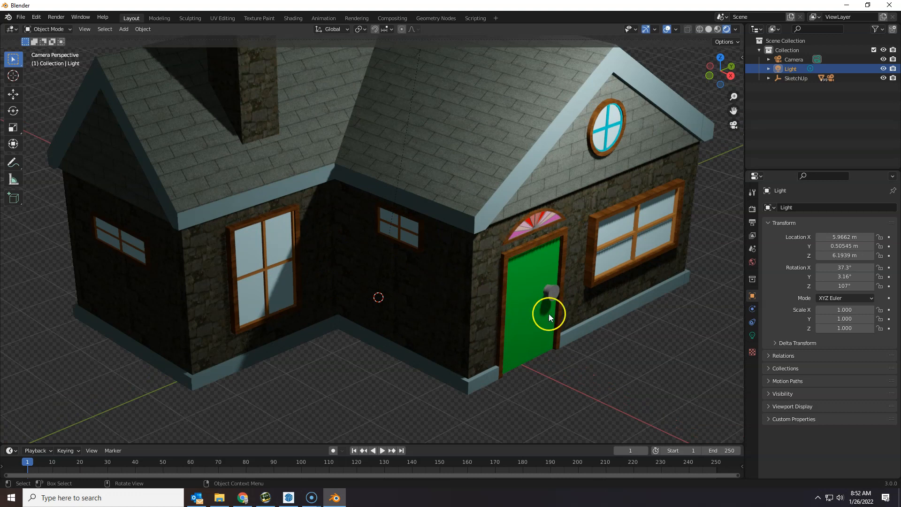
left_click(752, 262)
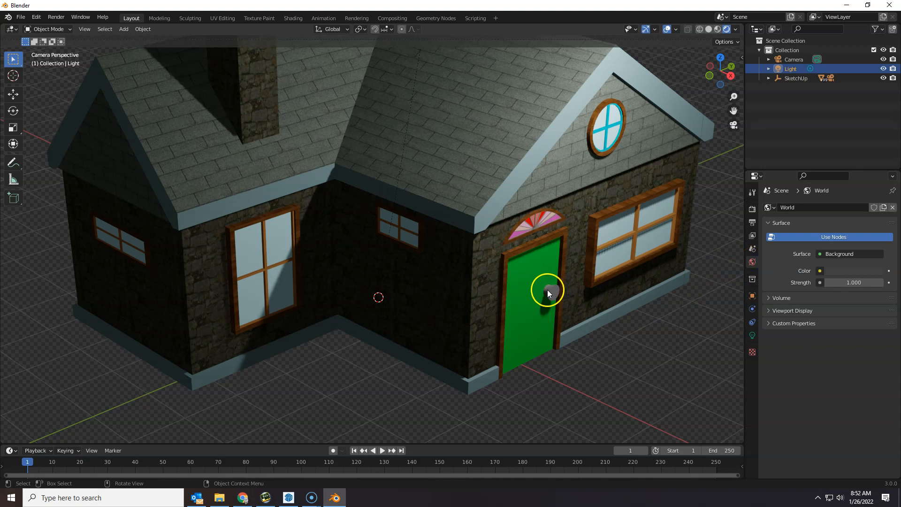
left_click(847, 283)
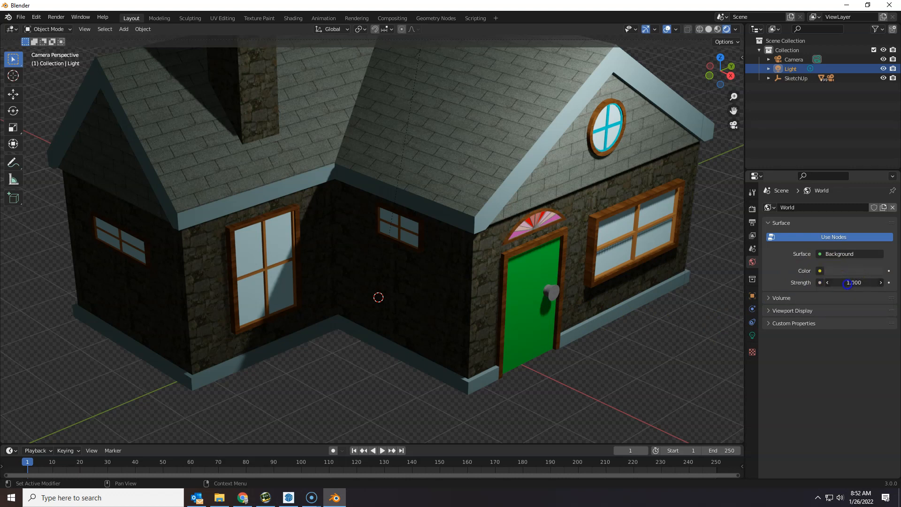
left_click_drag(860, 284, 892, 324)
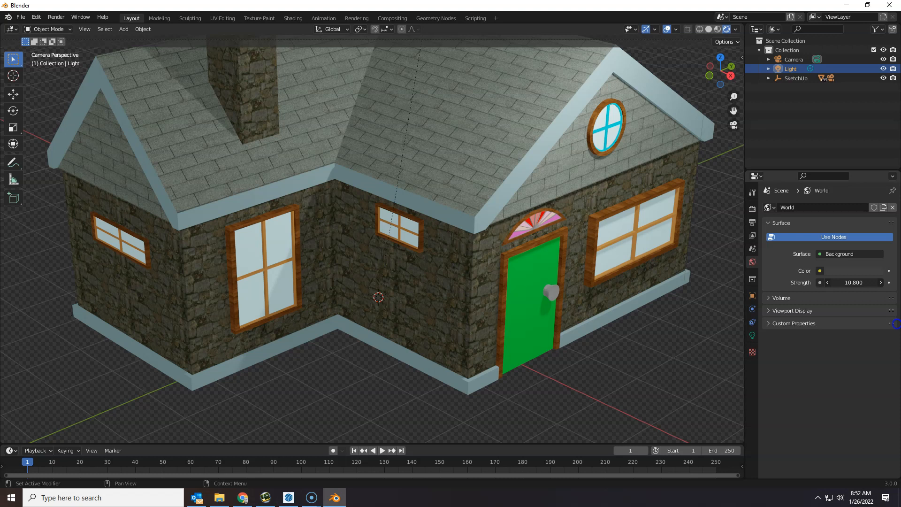
Step: Render the camera view with the brighter world lighting, check the image, and close the render window
left_click_drag(893, 324, 893, 324)
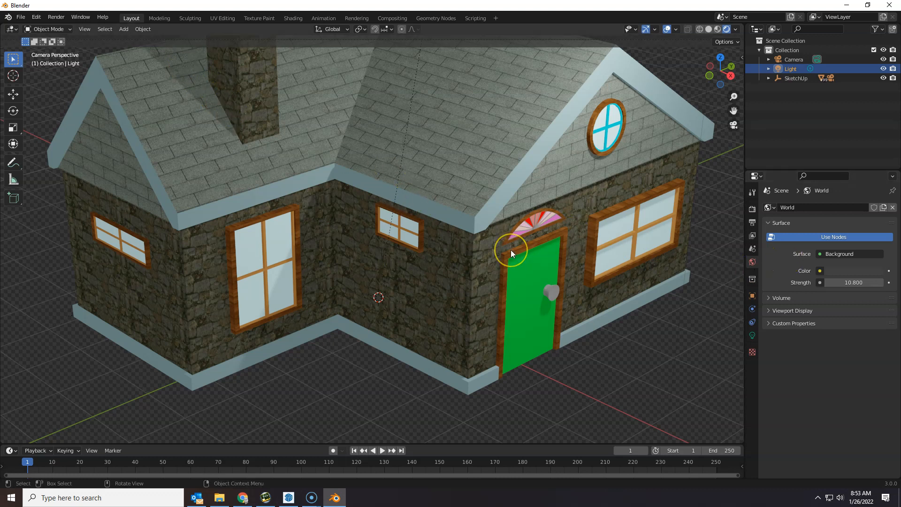
key("F12")
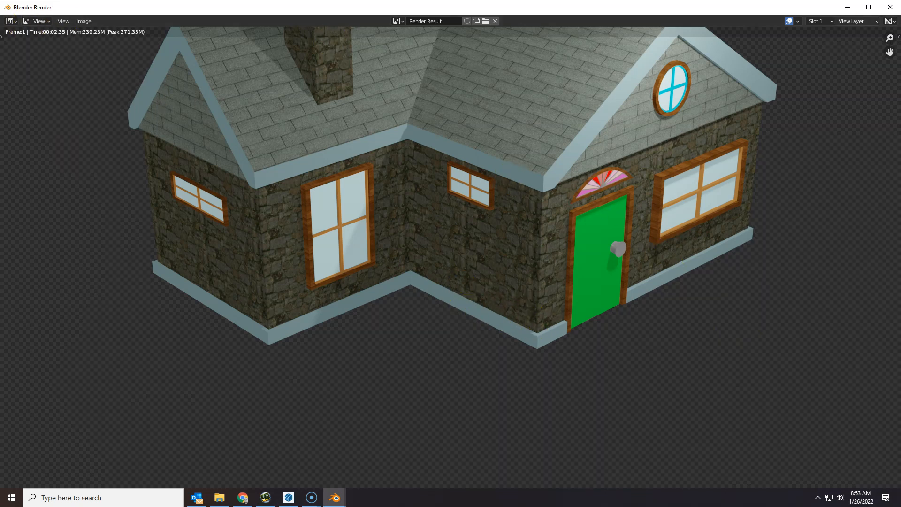
left_click(888, 7)
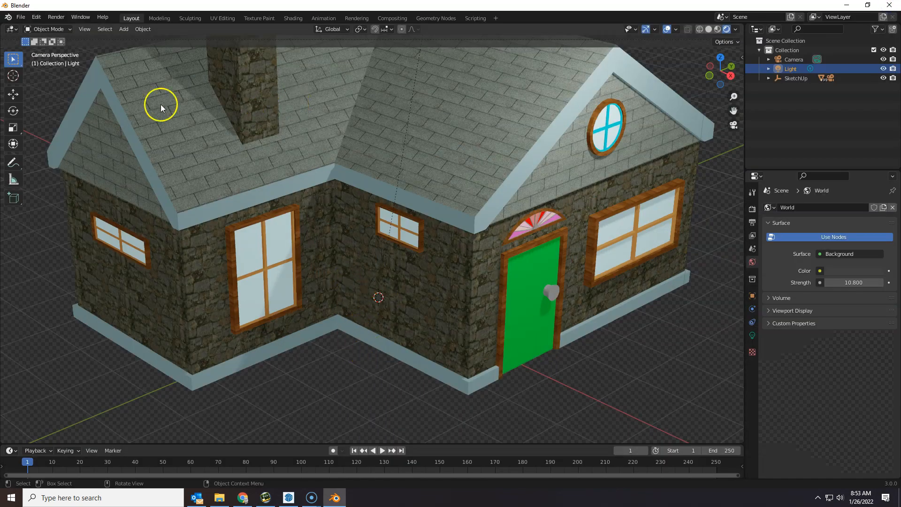
Step: Turn on automatic packing of external resources so the house textures are stored inside the Blender file
left_click(22, 20)
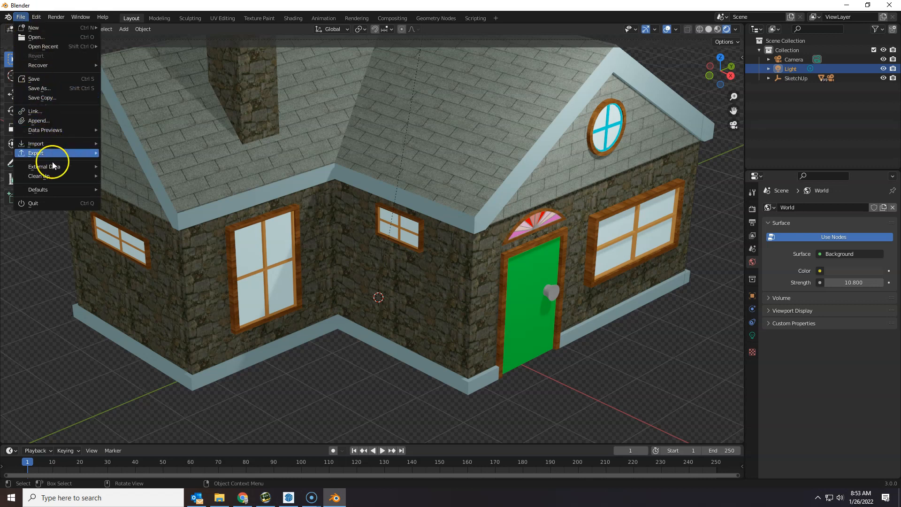
mouse_move(56, 170)
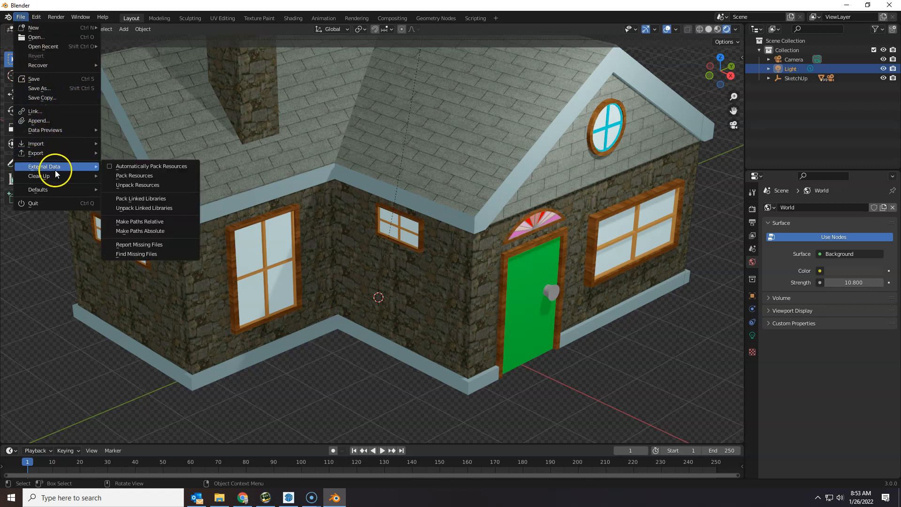
left_click(111, 166)
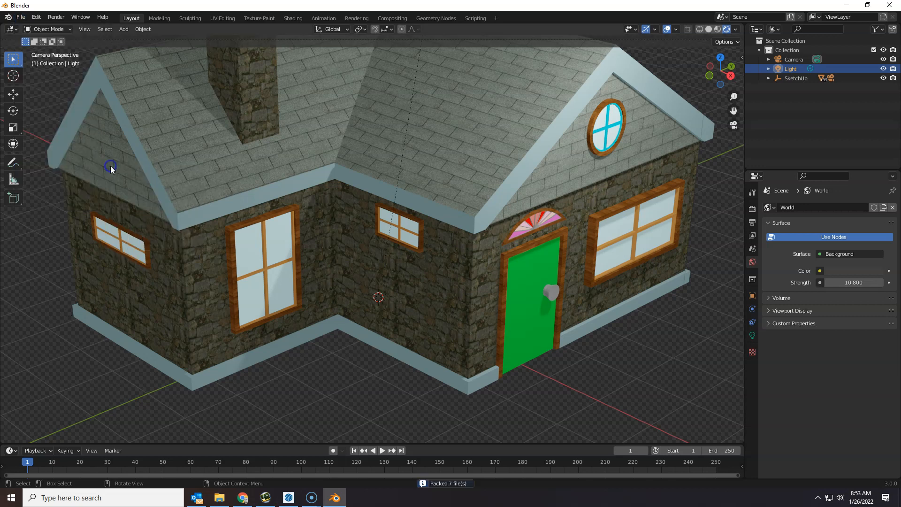
Step: Save the scene in the project's Blender folder as "220126 Painted Simple House" followed by the author's full name
left_click(20, 17)
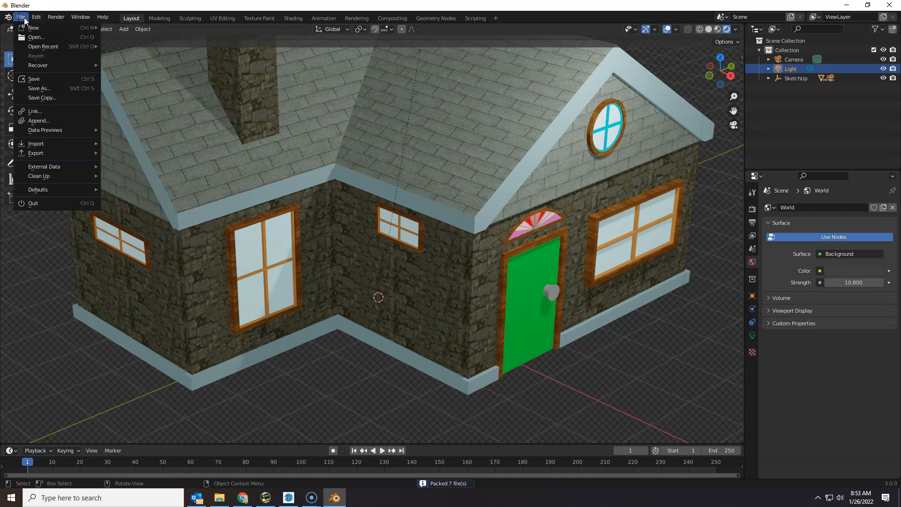
left_click(39, 89)
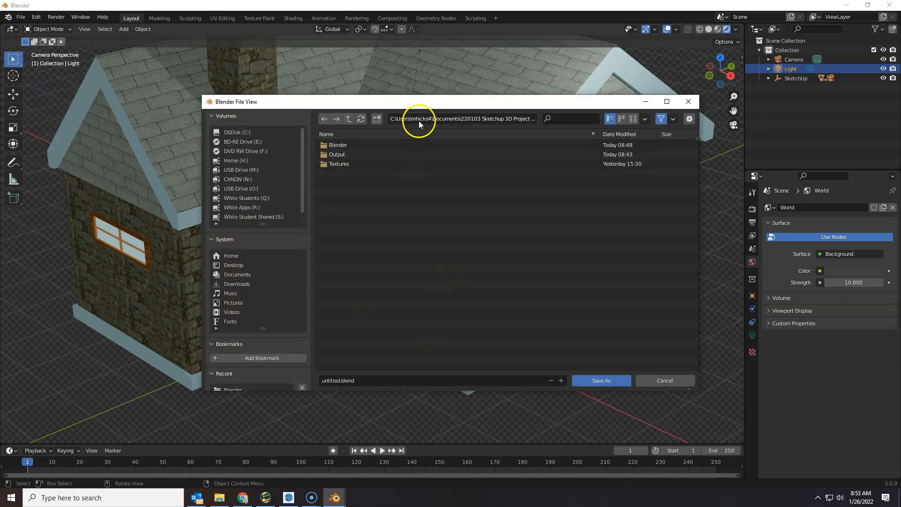
left_click(340, 146)
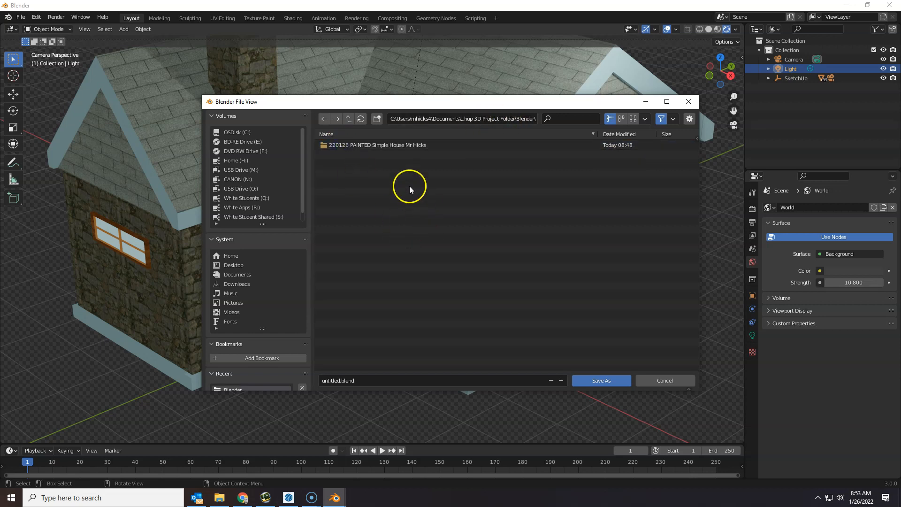
left_click(342, 380)
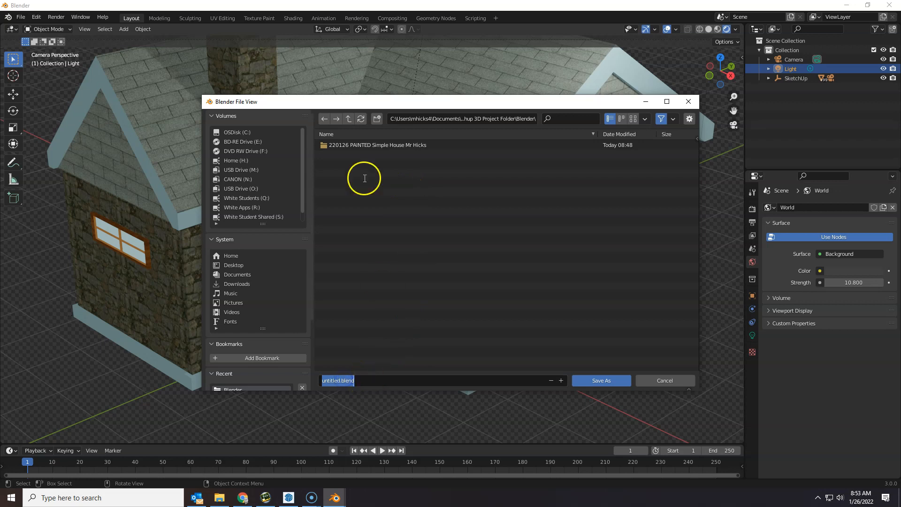
type("2")
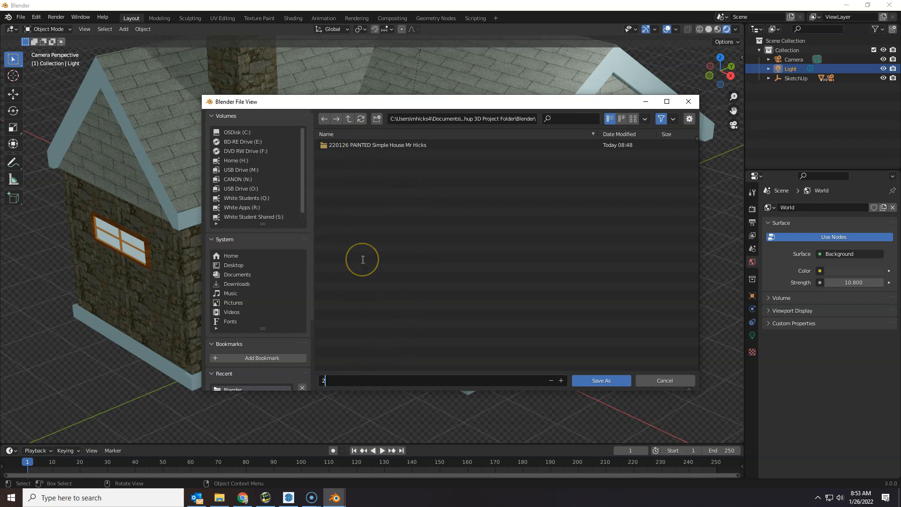
type("20126 Painted Simple House Moshue Hicks")
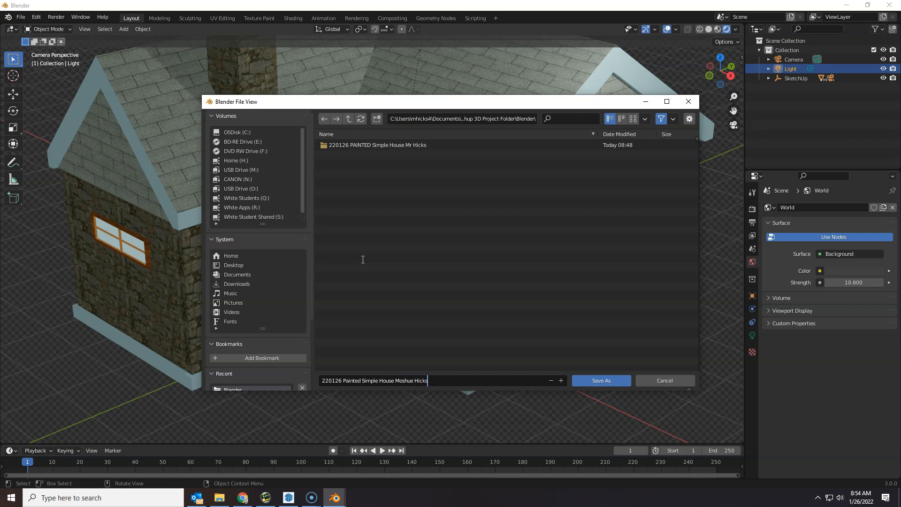
left_click(357, 256)
left_click(592, 381)
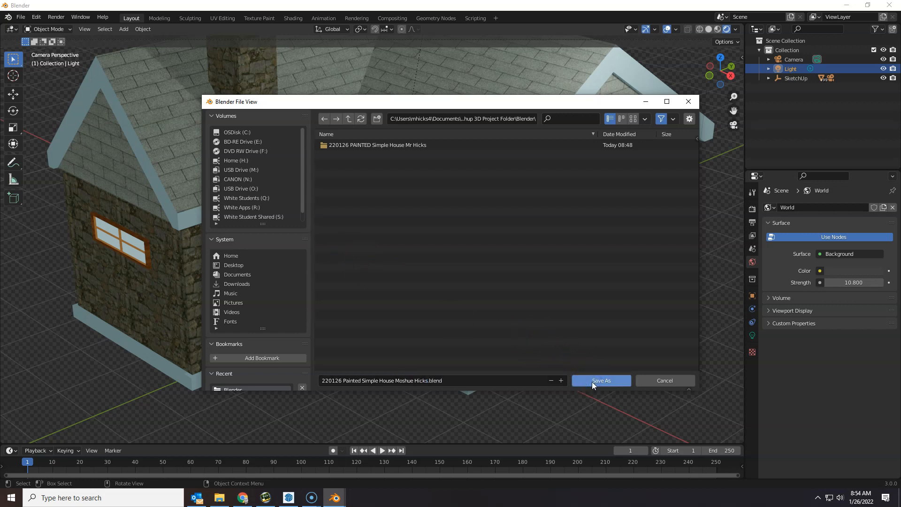
left_click(592, 382)
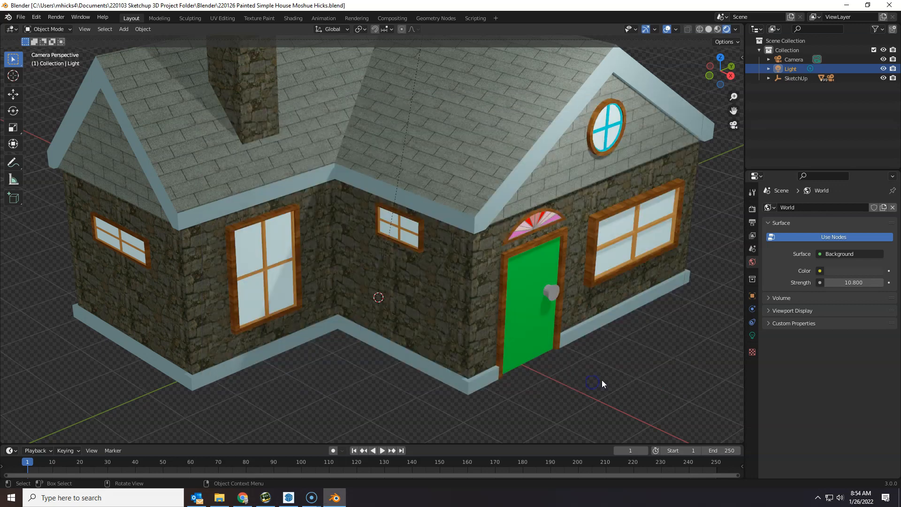
Step: Switch to File Explorer and examine the saved Blender file in the project's Blender folder
left_click(242, 498)
left_click(218, 498)
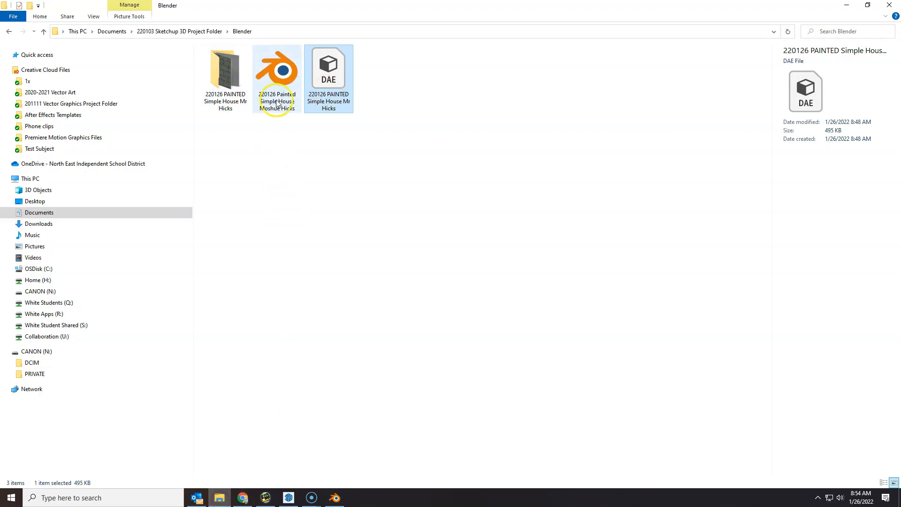
left_click(293, 97)
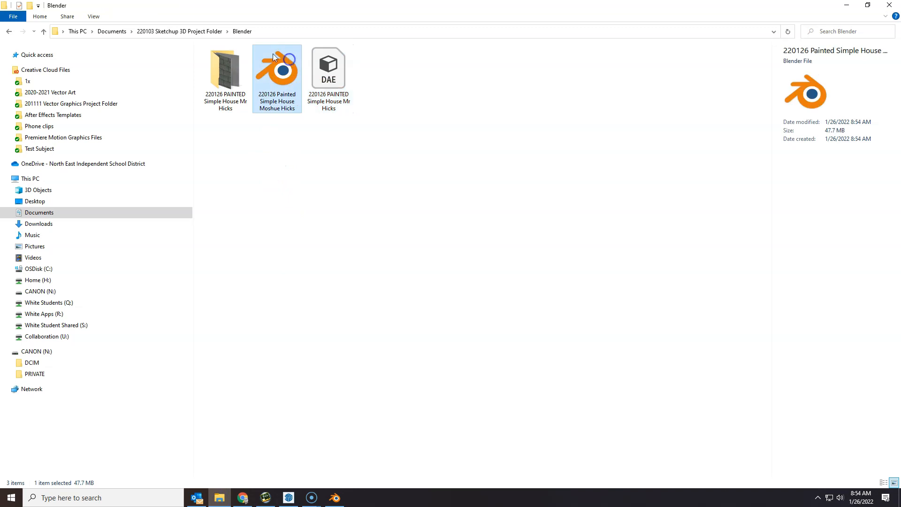
double_click(279, 83)
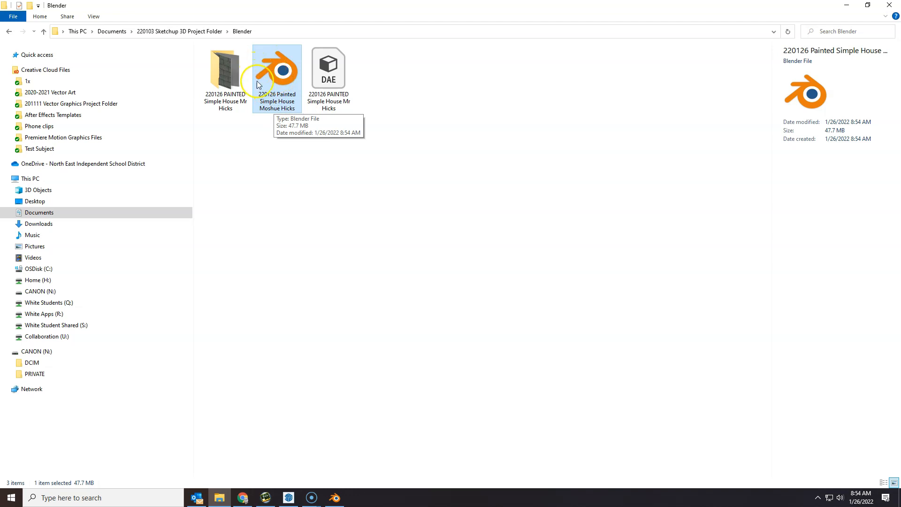